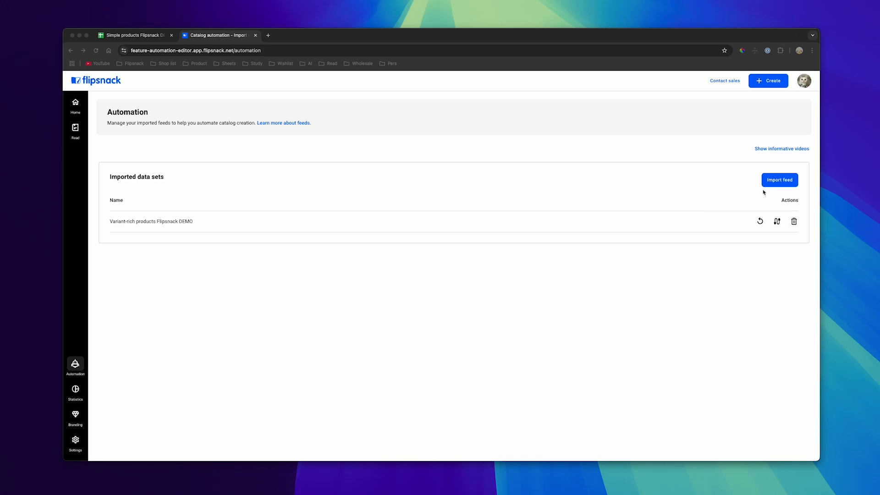
Import the "Simple products Flipsnack DEMO" spreadsheet from Google Drive as a new product feed
{"action": "left_click", "coordinate": [778, 184]}
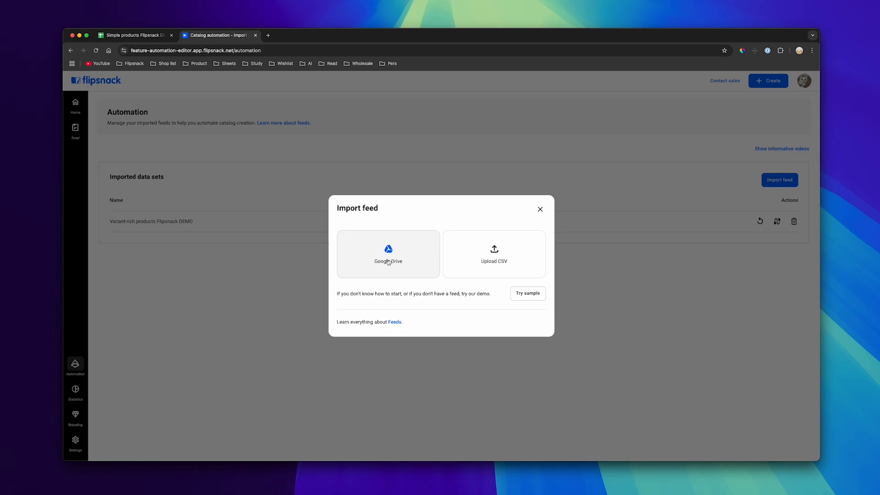
{"action": "left_click", "coordinate": [388, 262]}
{"action": "left_click", "coordinate": [385, 302]}
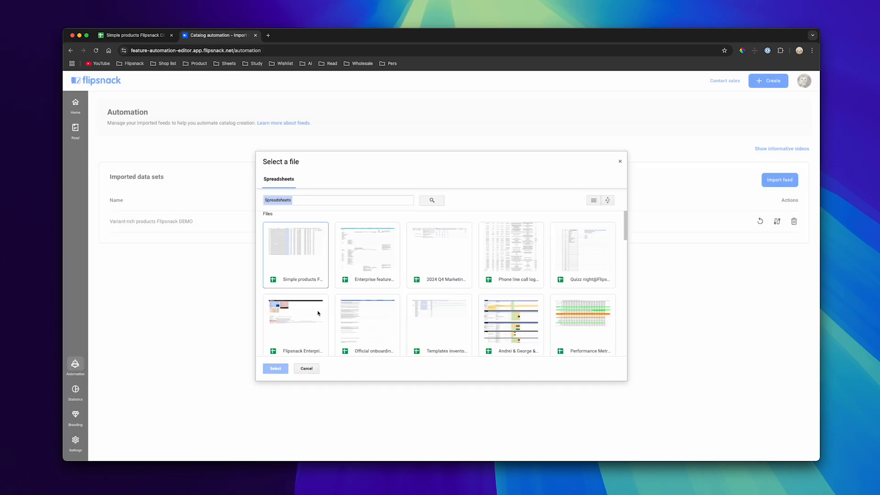
{"action": "left_click", "coordinate": [302, 257]}
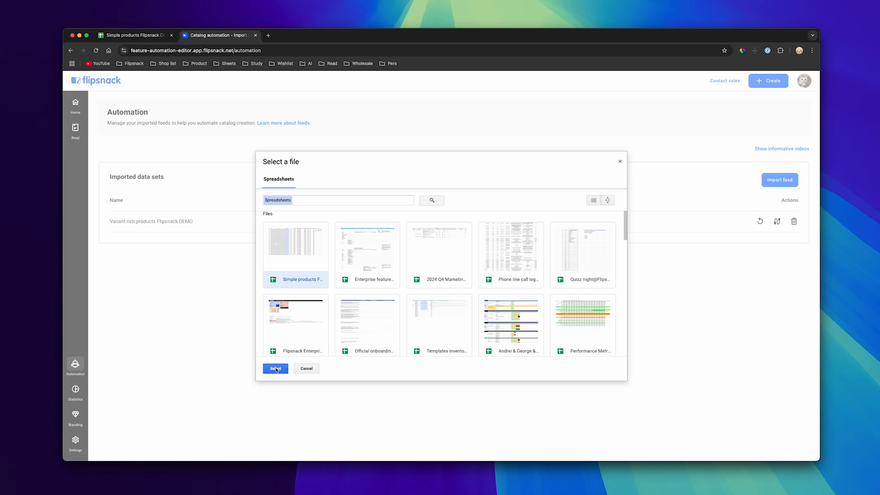
{"action": "left_click", "coordinate": [276, 368]}
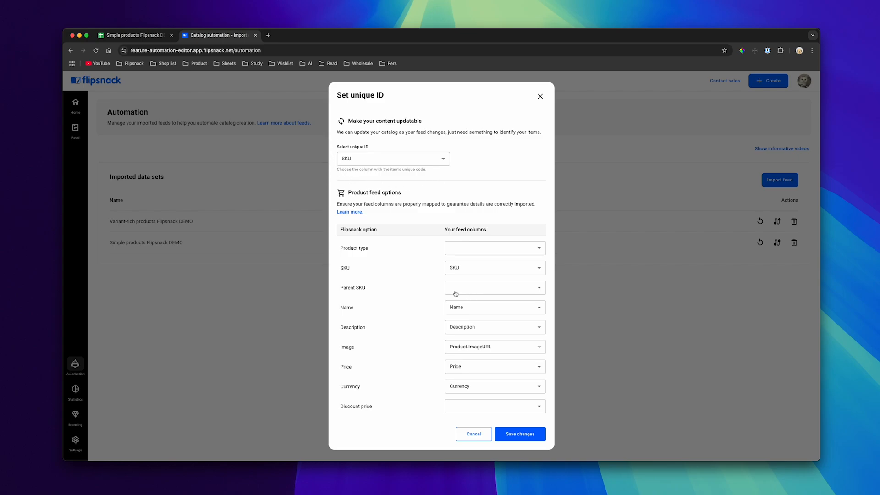
Map the feed's Currency option to the Currency column and save the feed mapping
{"action": "scroll", "coordinate": [512, 323], "scroll_direction": "down", "scroll_amount": 2}
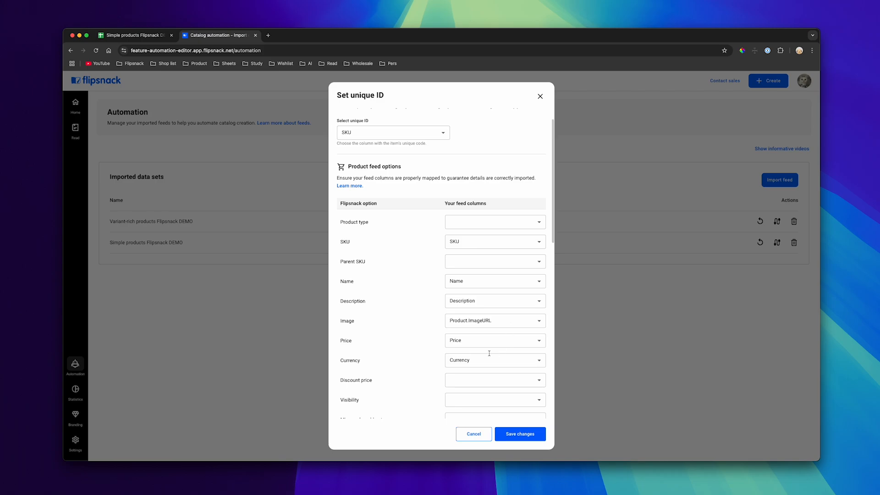
{"action": "left_click", "coordinate": [467, 361]}
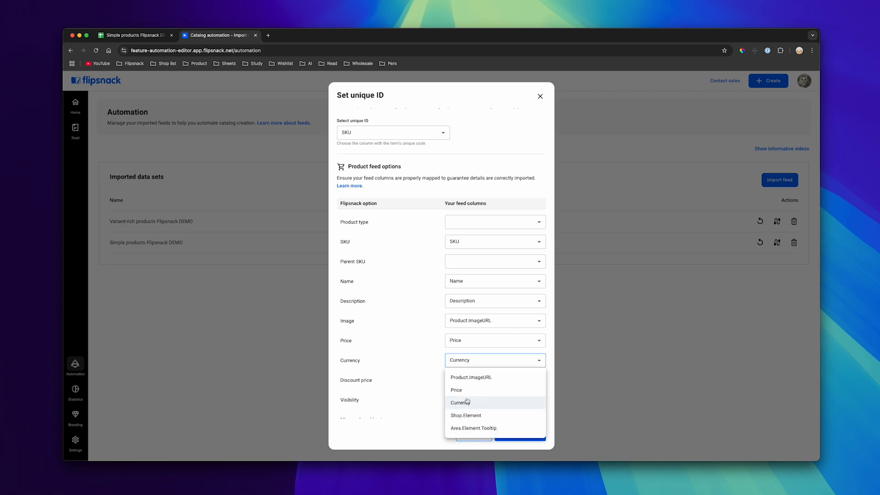
{"action": "scroll", "coordinate": [461, 394], "scroll_direction": "up", "scroll_amount": 3}
{"action": "scroll", "coordinate": [463, 394], "scroll_direction": "down", "scroll_amount": 2}
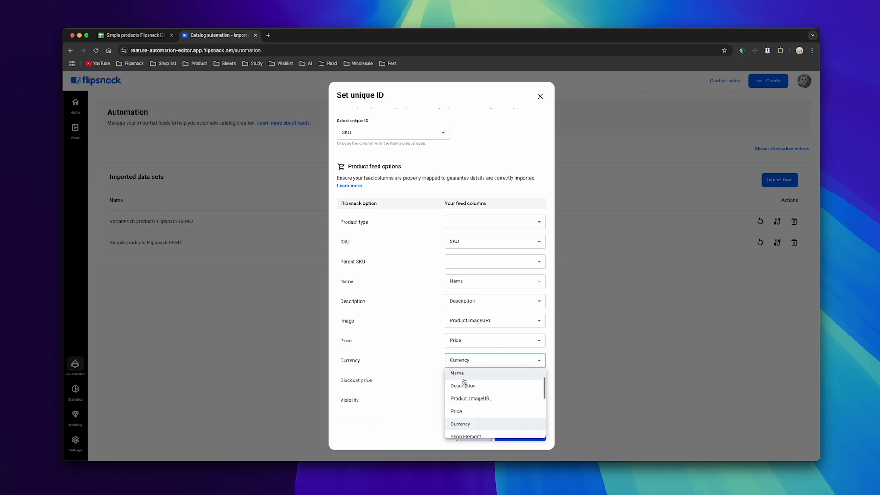
{"action": "left_click", "coordinate": [473, 425]}
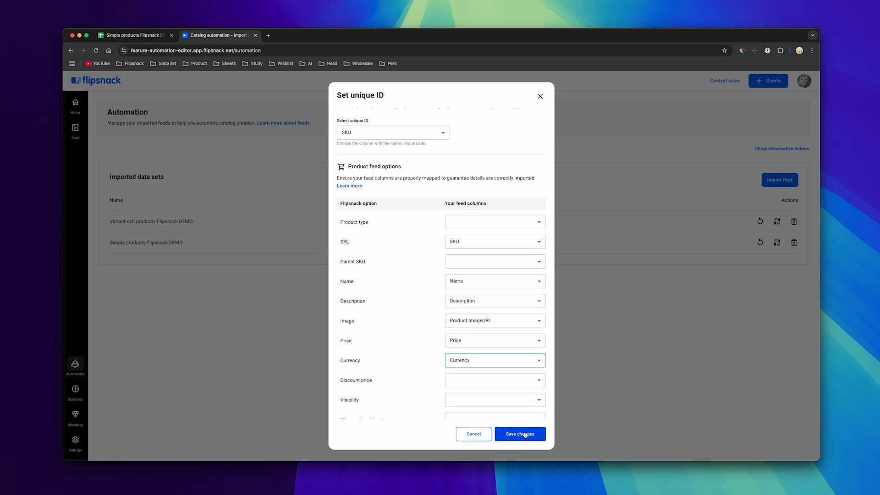
{"action": "left_click", "coordinate": [526, 434]}
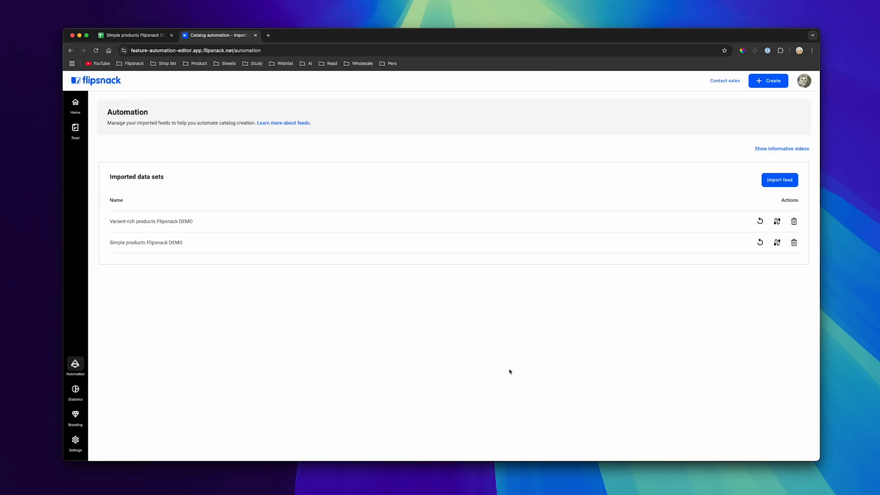
Open the team flipbook "Interior Co. Furniture DEMO" for editing
{"action": "left_click", "coordinate": [78, 106]}
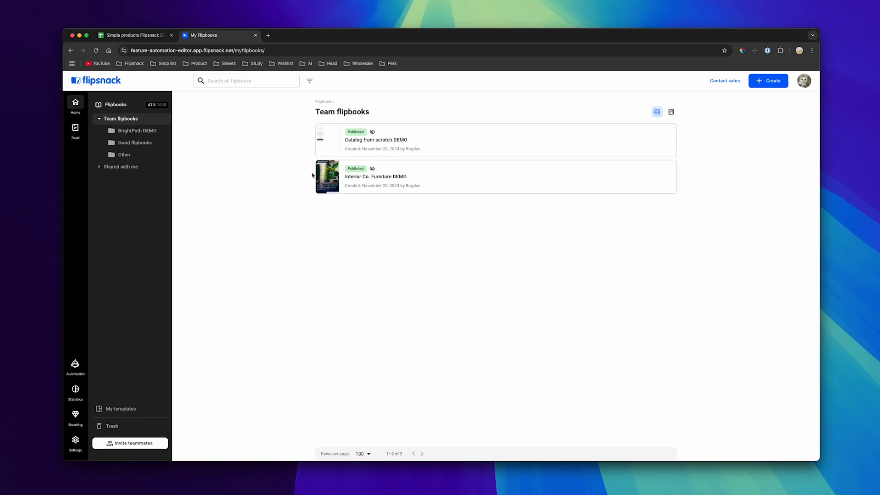
{"action": "mouse_move", "coordinate": [315, 179]}
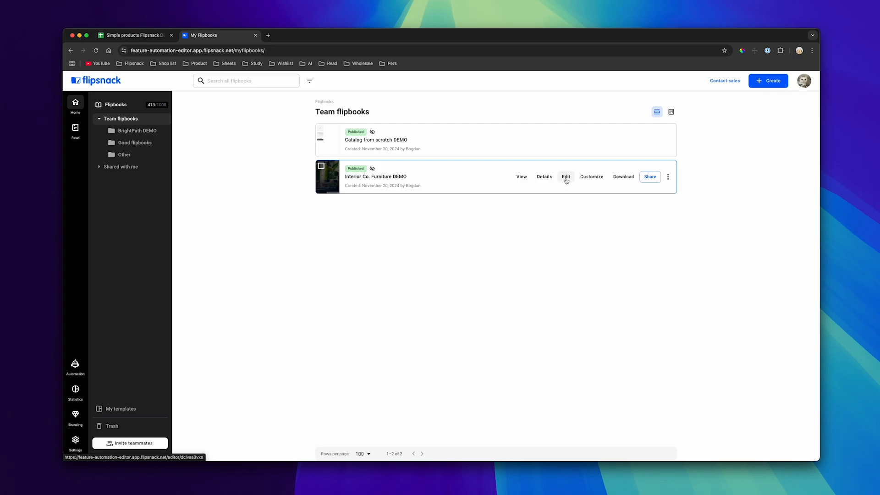
{"action": "left_click", "coordinate": [566, 178]}
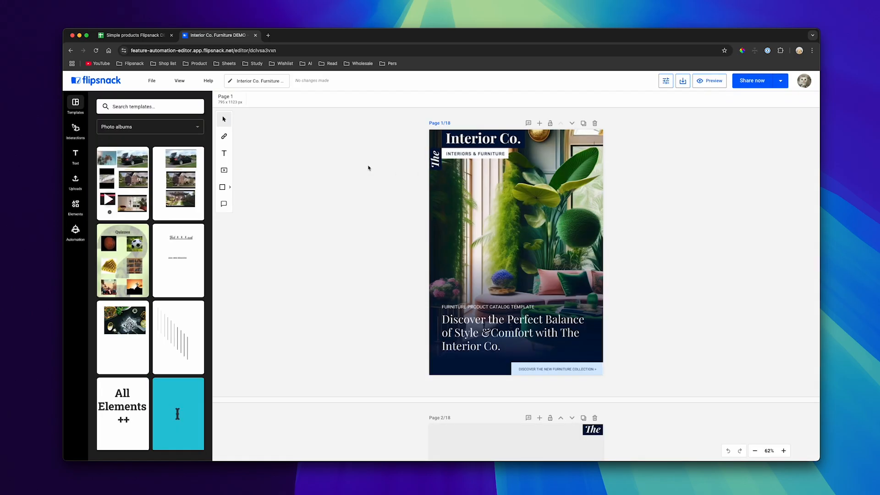
Preview the flipbook, leaf to the spread on pages 4–5 and close the preview
{"action": "left_click", "coordinate": [709, 81]}
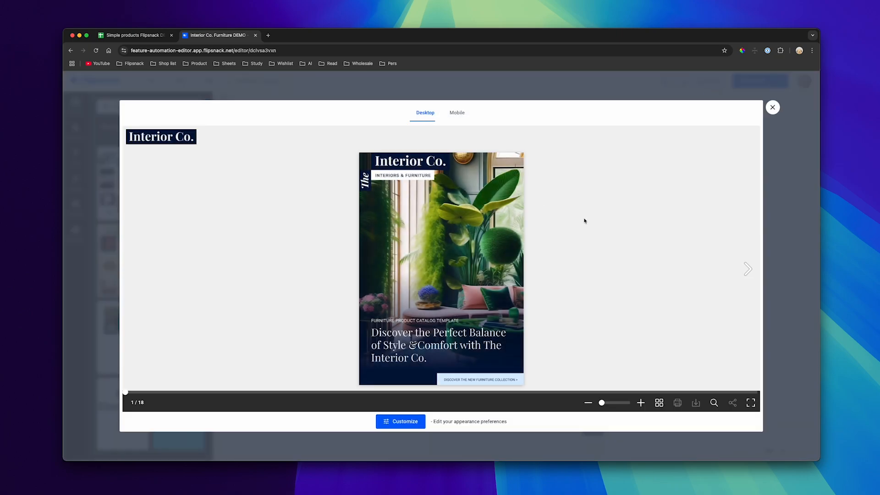
{"action": "left_click", "coordinate": [749, 269]}
{"action": "left_click", "coordinate": [750, 268]}
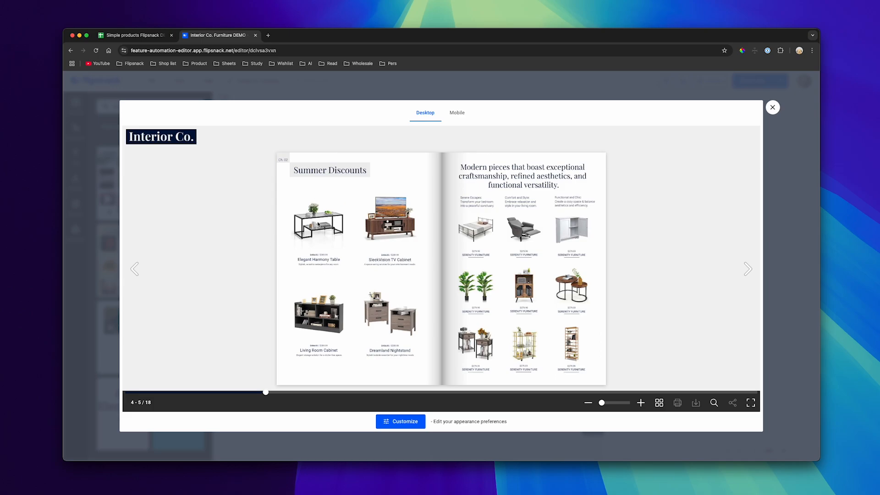
{"action": "left_click", "coordinate": [453, 92]}
Show the automation feed's products and place shoppable product areas over the four items on page 4, "Summer Discounts"
{"action": "scroll", "coordinate": [548, 290], "scroll_direction": "down", "scroll_amount": 15}
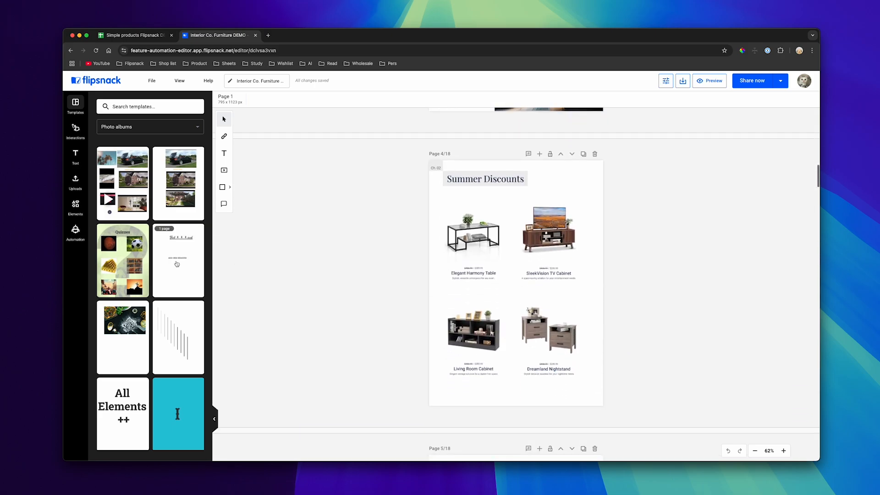
{"action": "left_click", "coordinate": [74, 234]}
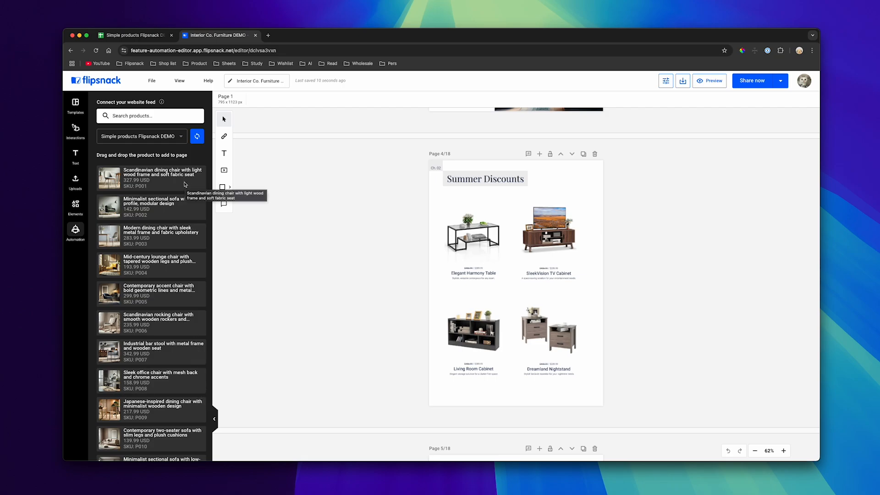
{"action": "left_click_drag", "start_coordinate": [185, 184], "coordinate": [529, 362]}
{"action": "key", "text": "Escape"}
{"action": "left_click", "coordinate": [476, 241]}
{"action": "left_click", "coordinate": [479, 241], "text": "shift"}
{"action": "scroll", "coordinate": [504, 264], "scroll_direction": "up", "scroll_amount": 1}
{"action": "left_click", "coordinate": [284, 250]}
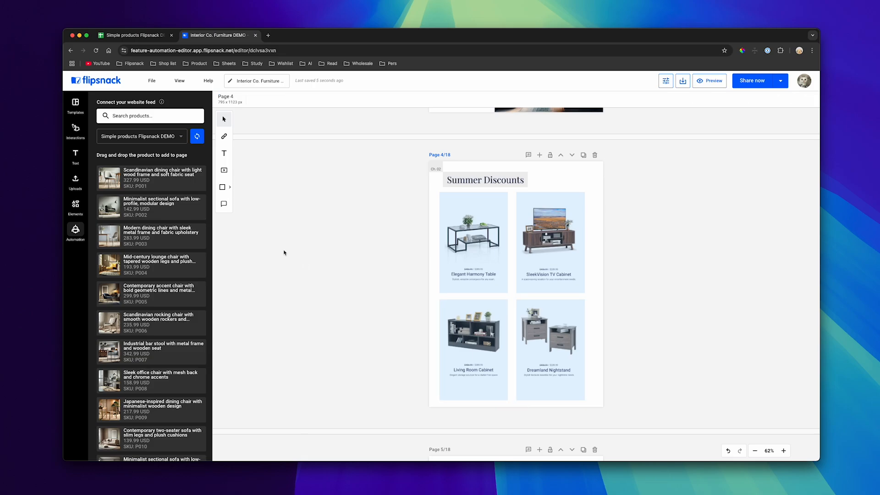
Assign the Scandinavian dining chair, minimalist sectional sofa, mid-century lounge chair and Scandinavian rocking chair to page 4's four product areas, in reading order
{"action": "left_click_drag", "start_coordinate": [156, 181], "coordinate": [482, 230]}
{"action": "left_click_drag", "start_coordinate": [144, 216], "coordinate": [558, 233]}
{"action": "left_click_drag", "start_coordinate": [139, 262], "coordinate": [488, 338]}
{"action": "left_click_drag", "start_coordinate": [185, 304], "coordinate": [559, 335]}
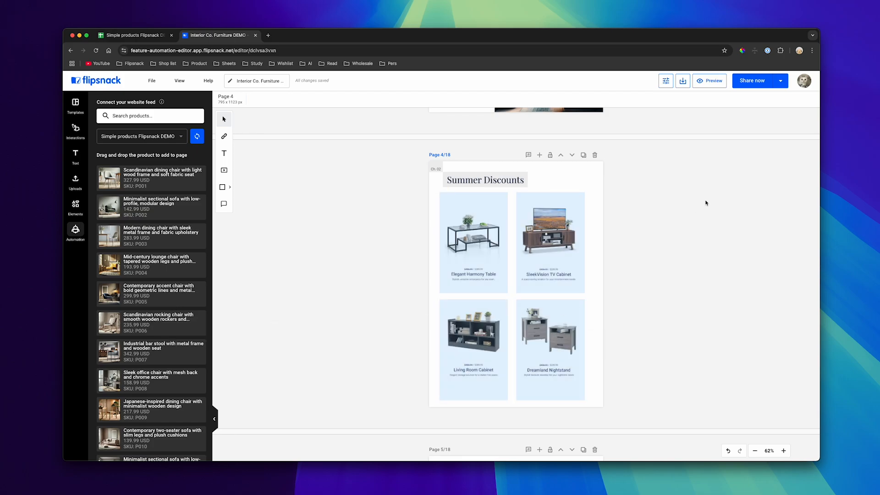
Preview the catalog, open the Elegant Harmony Table area's product, raise its quantity and add it to the cart
{"action": "left_click", "coordinate": [709, 80]}
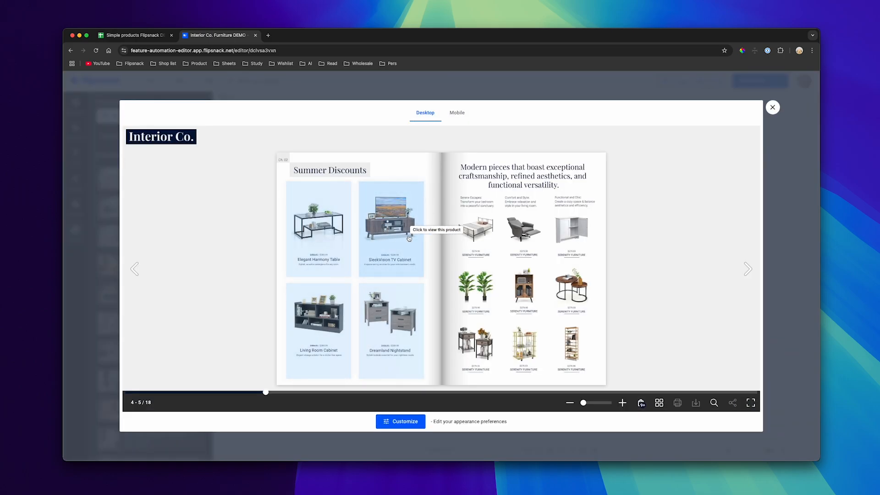
{"action": "left_click", "coordinate": [324, 226]}
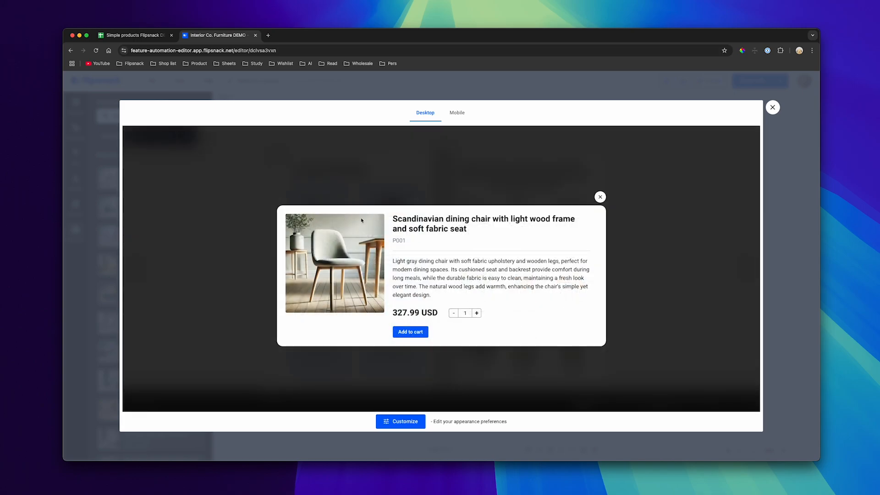
{"action": "left_click", "coordinate": [477, 313]}
{"action": "left_click", "coordinate": [477, 313]}
{"action": "left_click", "coordinate": [477, 313]}
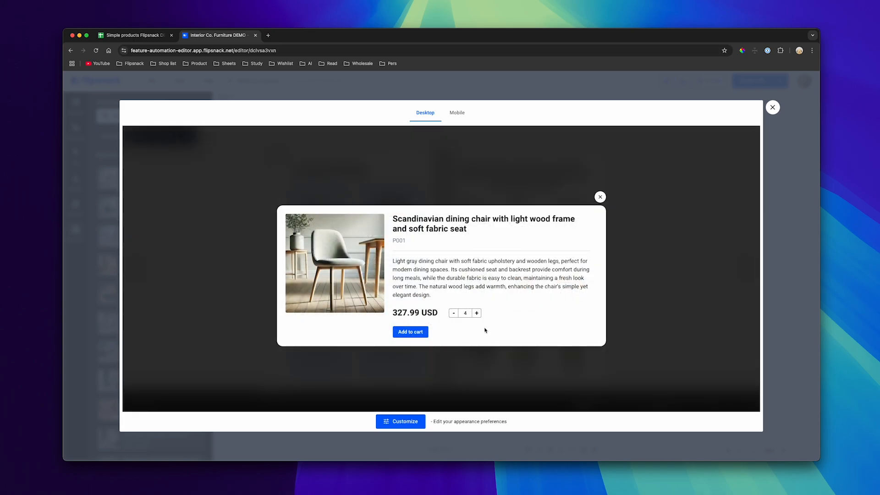
{"action": "left_click", "coordinate": [409, 335]}
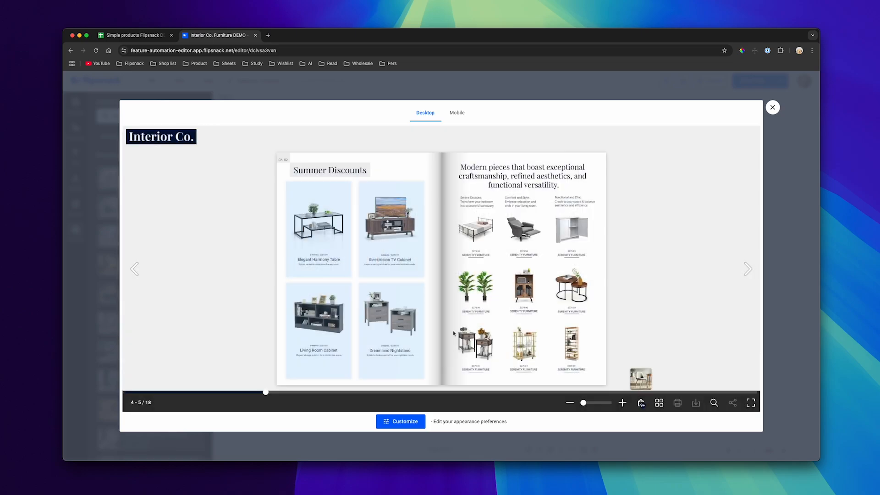
View the Dreamland Nightstand area's product, and add the Living Room Cabinet area's lounge chair to the cart with quantity 3
{"action": "left_click", "coordinate": [411, 334]}
{"action": "left_click", "coordinate": [411, 333]}
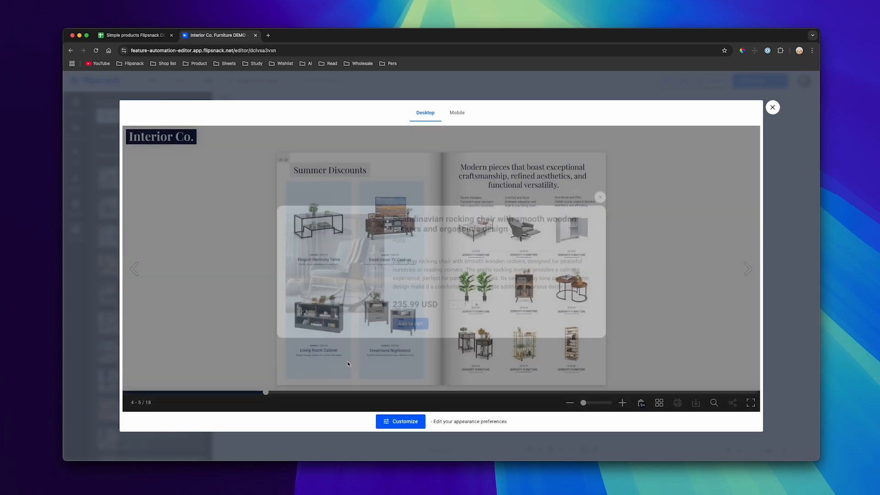
{"action": "left_click", "coordinate": [317, 343]}
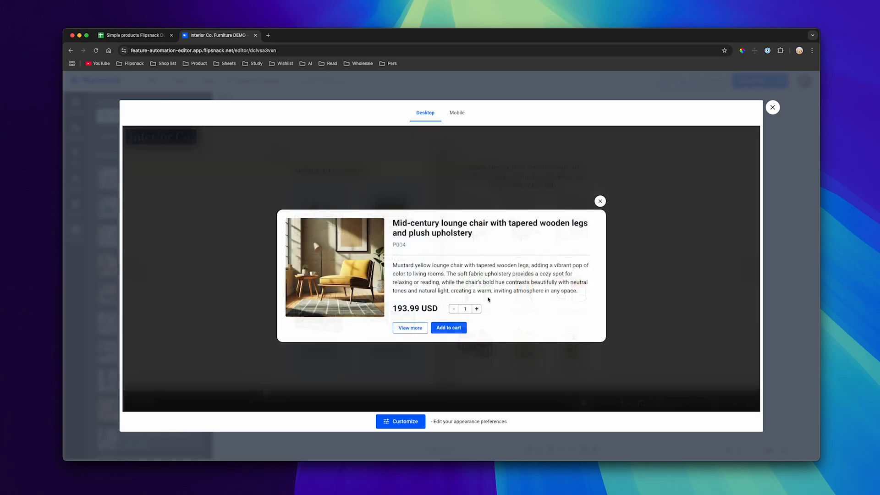
{"action": "left_click", "coordinate": [446, 329]}
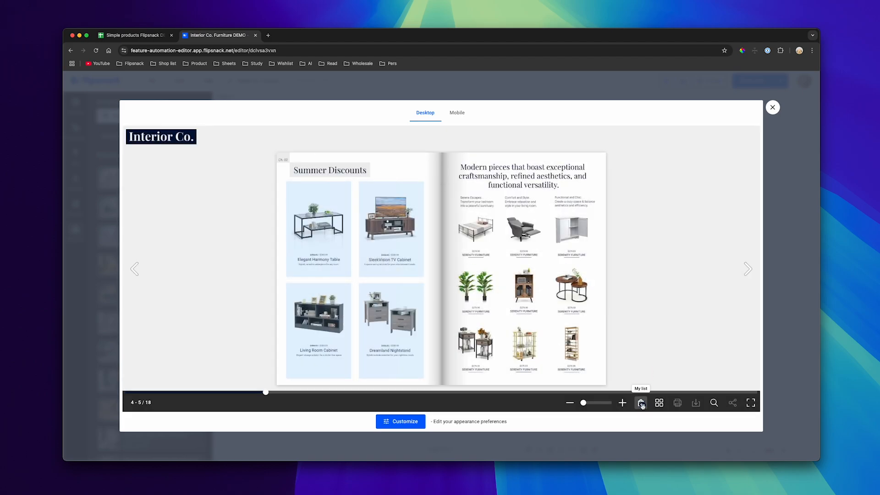
Review the shopping list and its order contact form, and close the preview without sending the order
{"action": "left_click", "coordinate": [641, 403]}
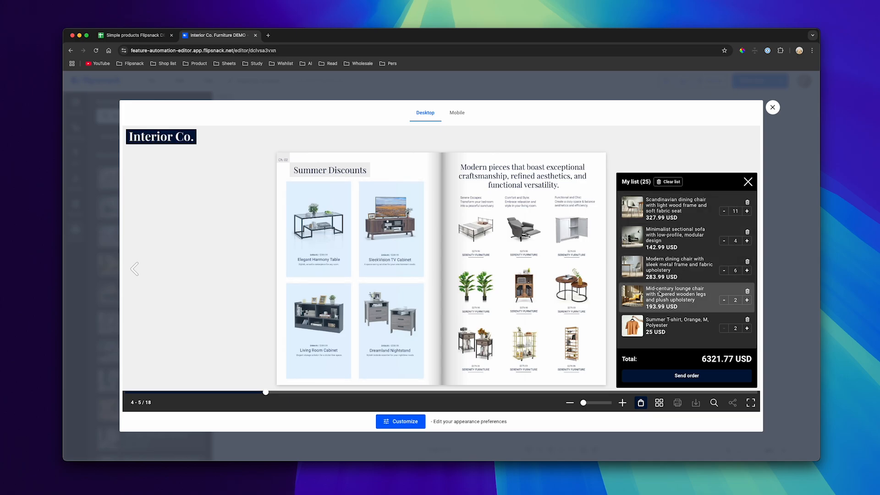
{"action": "left_click", "coordinate": [689, 377]}
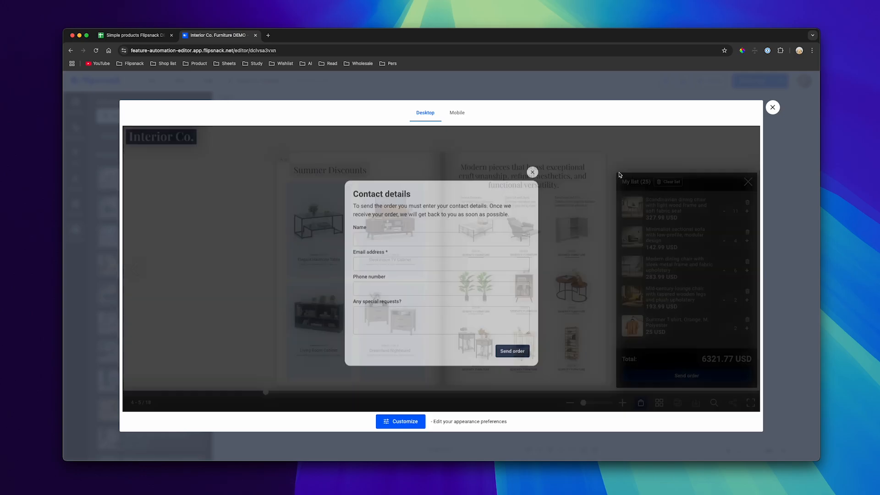
{"action": "left_click", "coordinate": [615, 172]}
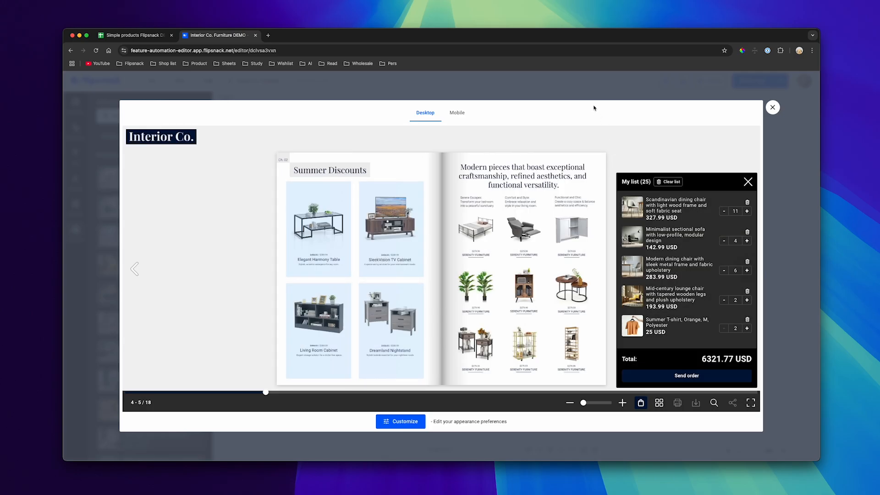
{"action": "left_click", "coordinate": [590, 90]}
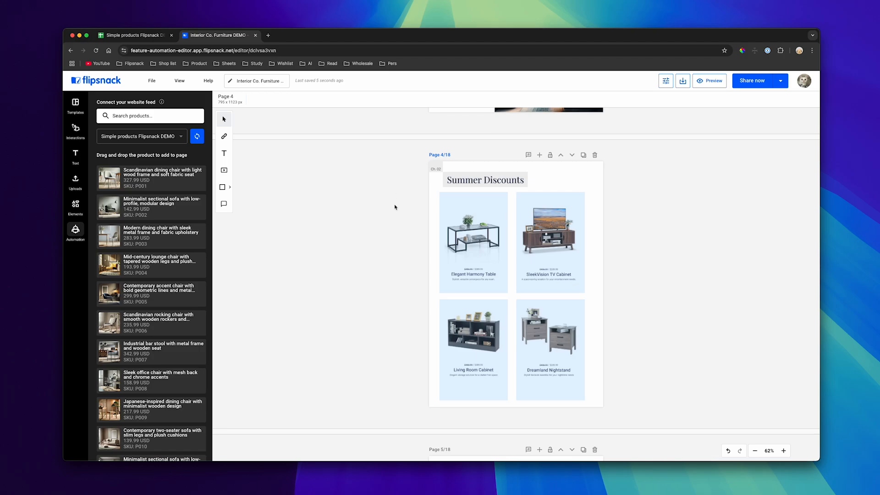
Switch to the "Variant-rich products Flipsnack DEMO" feed and replace the SleekVision TV Cabinet's area with an Add to cart button for Summer T-shirt
{"action": "left_click", "coordinate": [156, 138]}
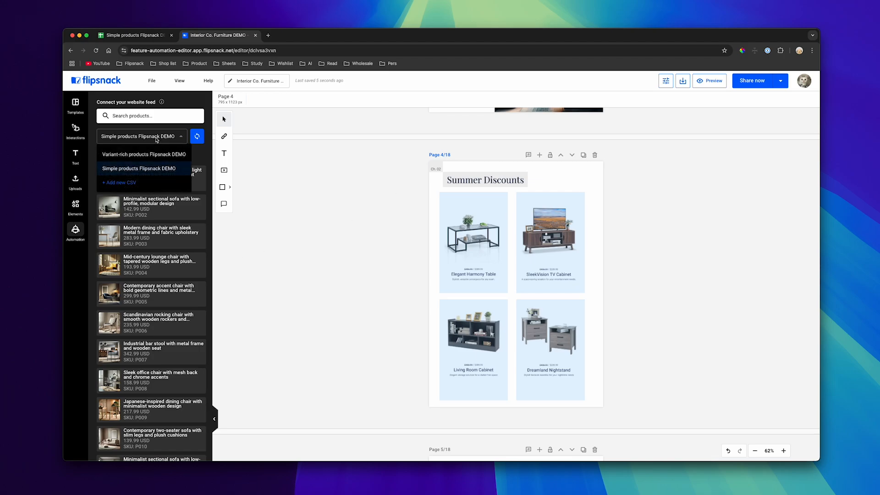
{"action": "left_click", "coordinate": [147, 155]}
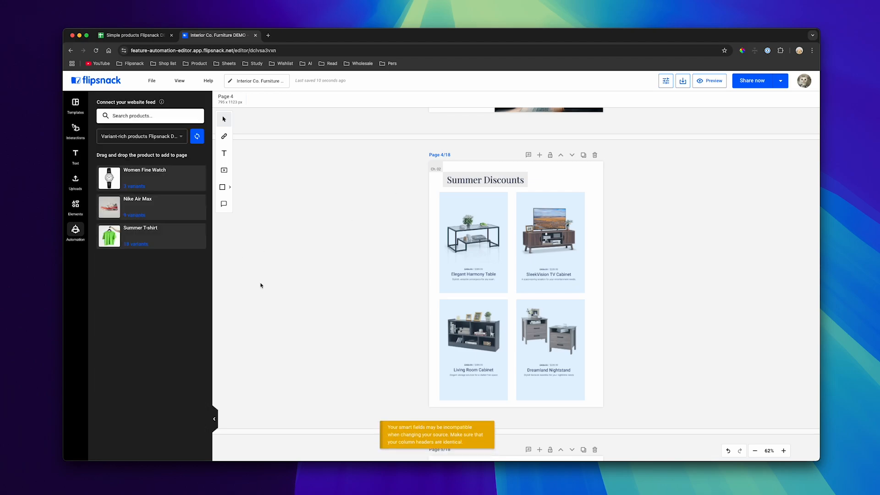
{"action": "left_click", "coordinate": [532, 253]}
{"action": "key", "text": "Delete"}
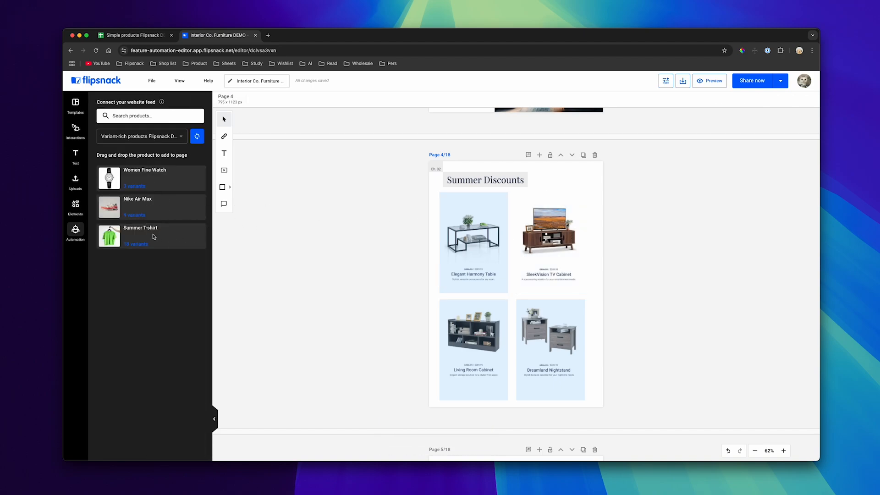
{"action": "left_click_drag", "start_coordinate": [153, 236], "coordinate": [557, 290]}
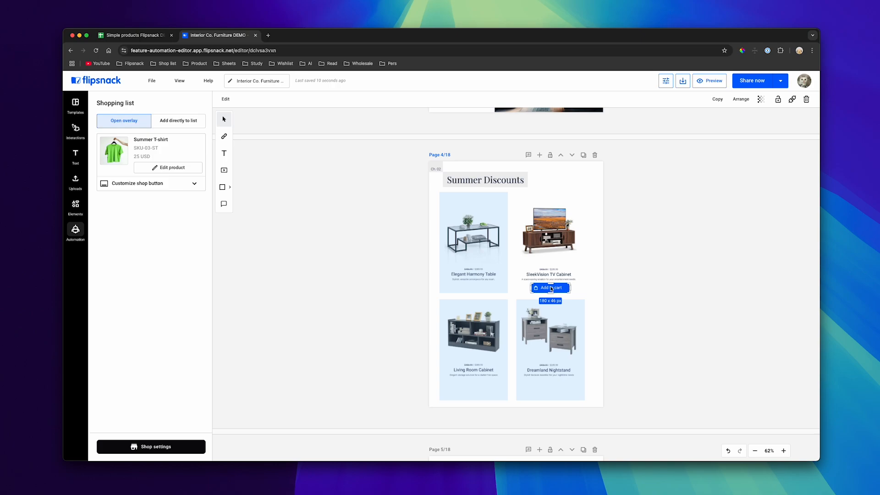
Preview the updated page 4, view the Elegant Harmony Table area's product details and close them
{"action": "left_click", "coordinate": [710, 81]}
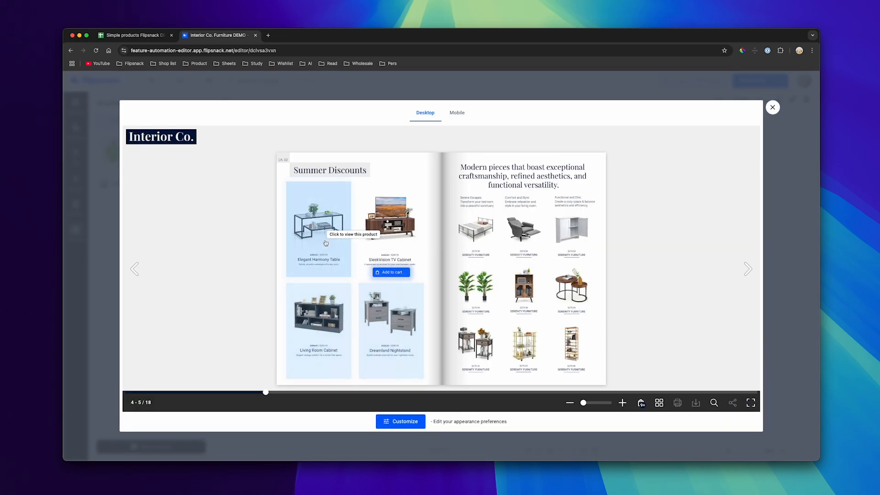
{"action": "left_click", "coordinate": [392, 271]}
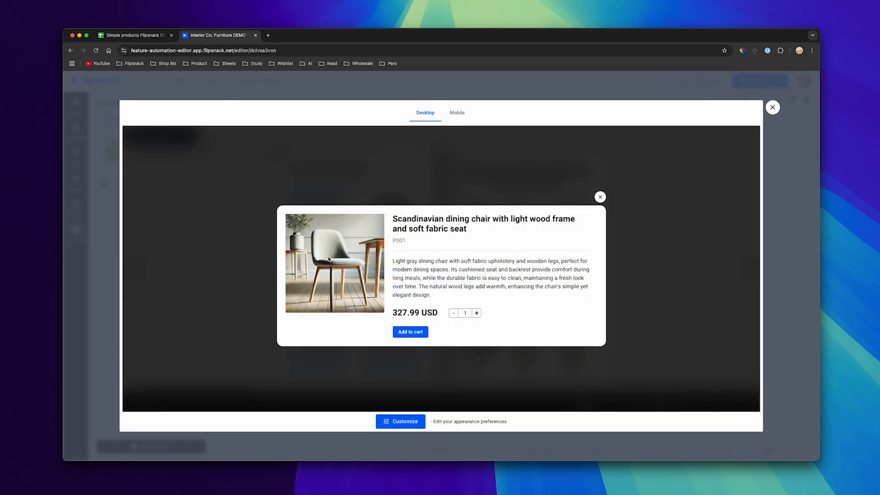
{"action": "left_click", "coordinate": [453, 162]}
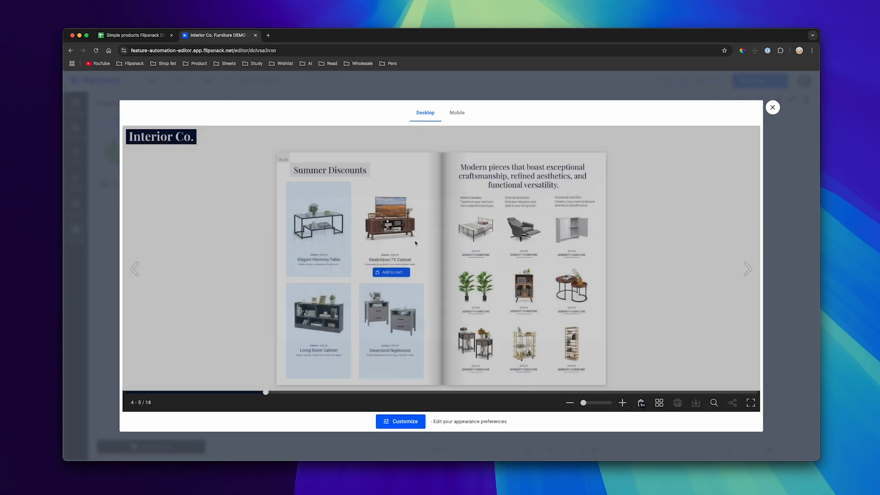
Add the Summer T-shirt in Orange, M, Polyester to the cart, check the shopping list and close the preview
{"action": "left_click", "coordinate": [393, 274]}
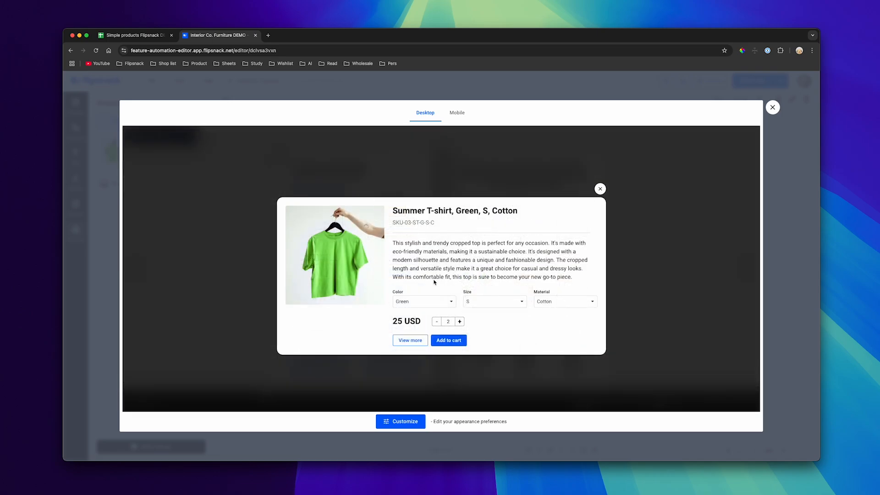
{"action": "left_click", "coordinate": [405, 303]}
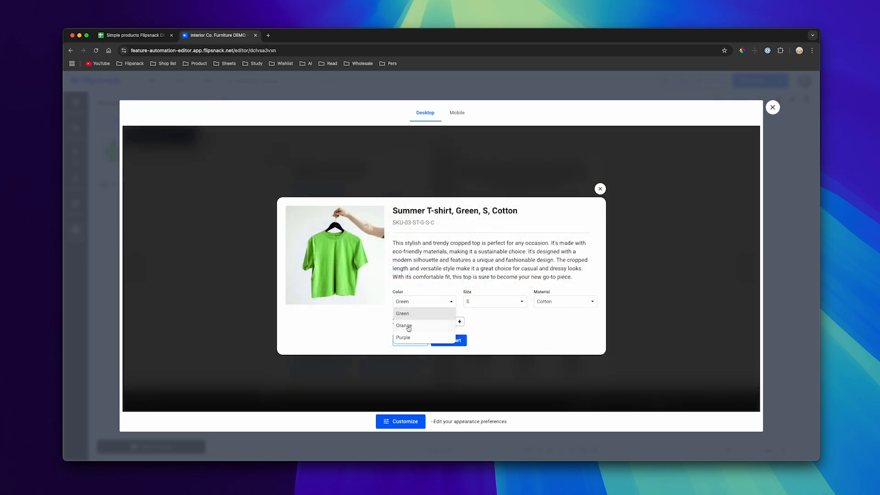
{"action": "left_click", "coordinate": [408, 326]}
{"action": "left_click", "coordinate": [484, 302]}
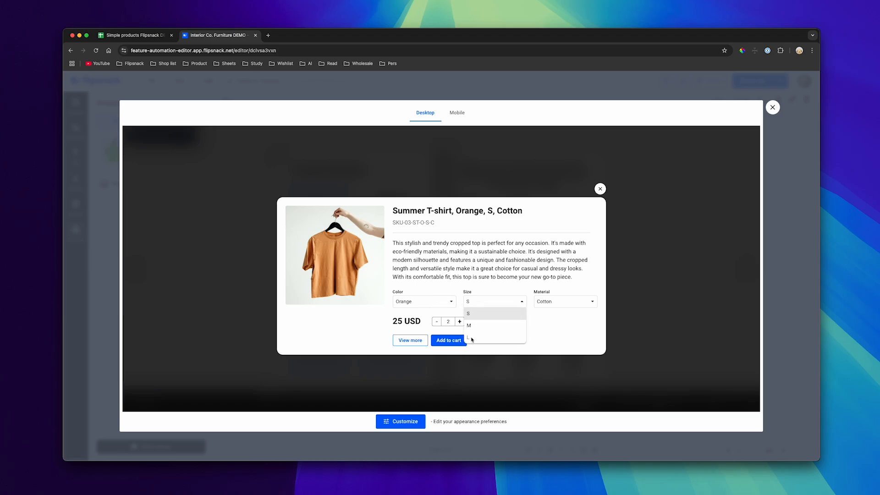
{"action": "left_click", "coordinate": [468, 326]}
{"action": "left_click", "coordinate": [541, 303]}
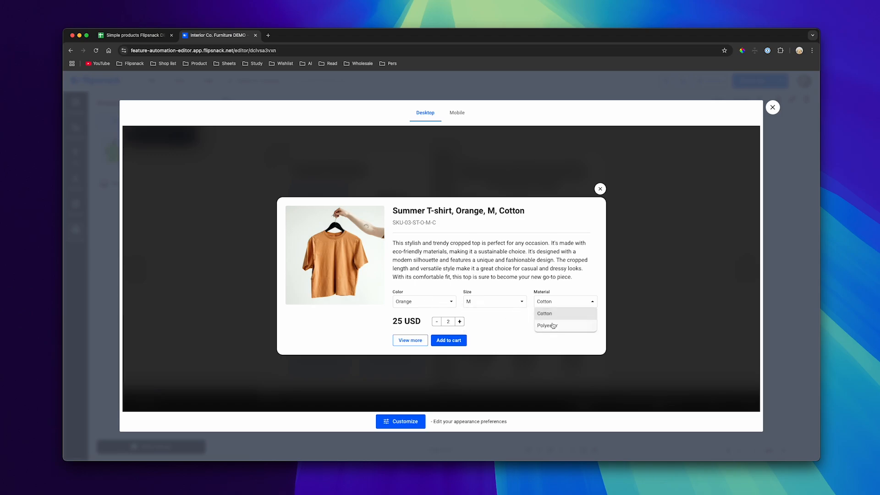
{"action": "left_click", "coordinate": [554, 325]}
{"action": "left_click", "coordinate": [446, 342]}
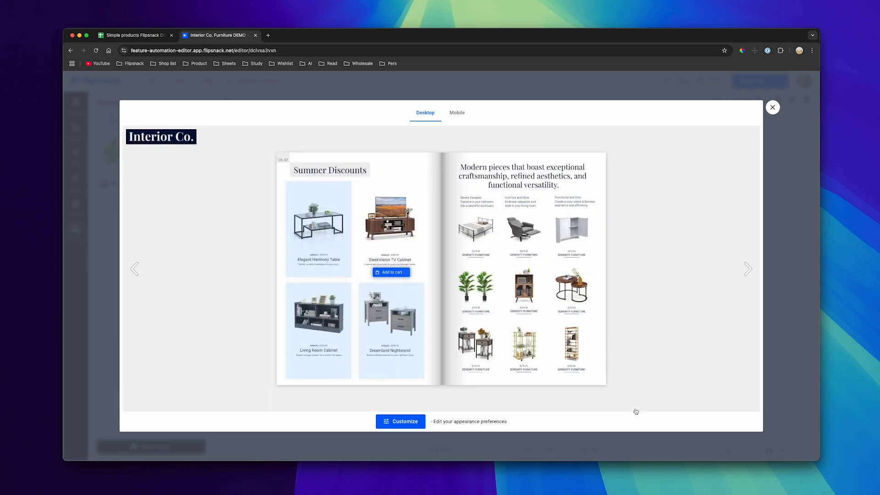
{"action": "left_click", "coordinate": [640, 402]}
{"action": "left_click", "coordinate": [785, 270]}
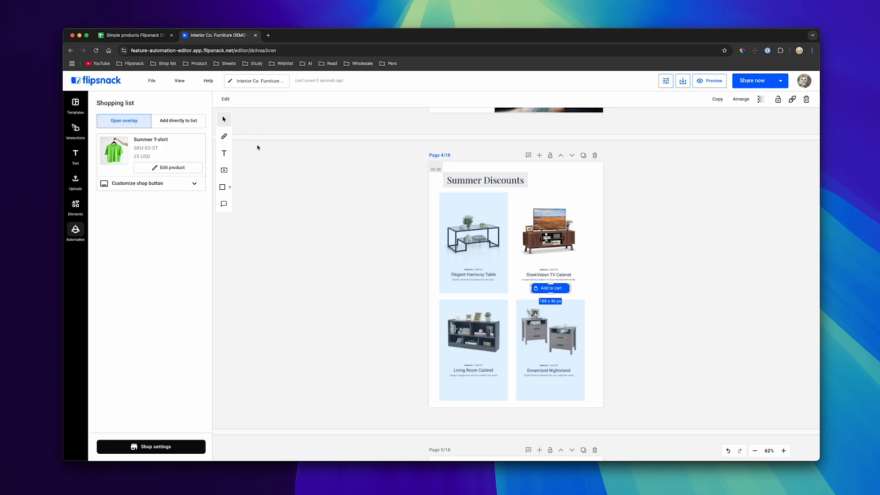
Return to the team flipbooks and open "Catalog from scratch DEMO" for editing
{"action": "left_click", "coordinate": [87, 85]}
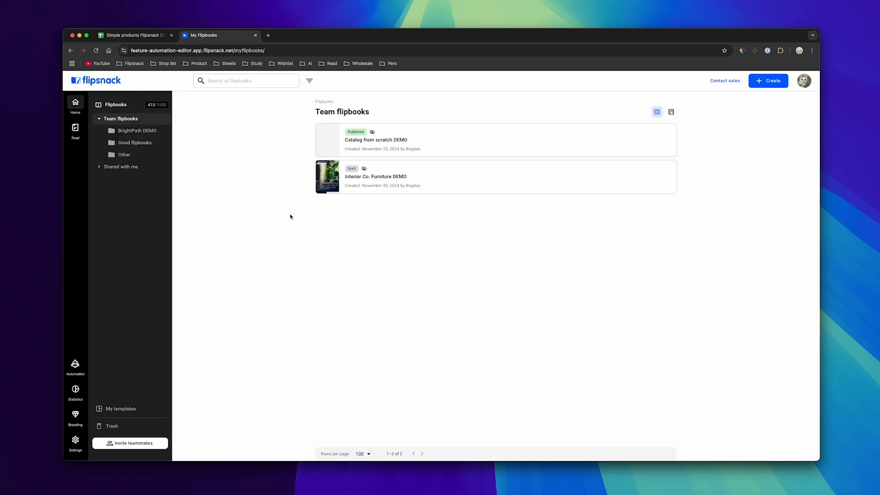
{"action": "mouse_move", "coordinate": [415, 144]}
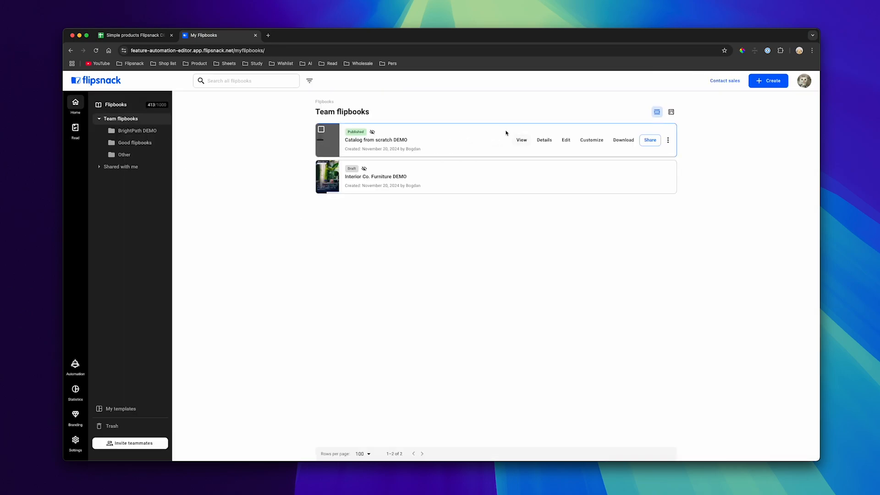
{"action": "left_click", "coordinate": [567, 140]}
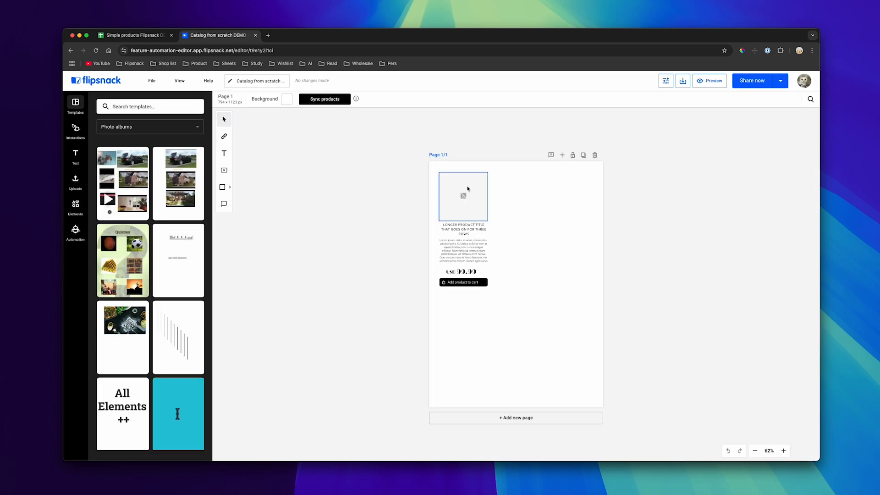
Group the placeholder product card's image, title, description, price and shopping button on page 1
{"action": "left_click", "coordinate": [461, 229]}
{"action": "left_click", "coordinate": [462, 252]}
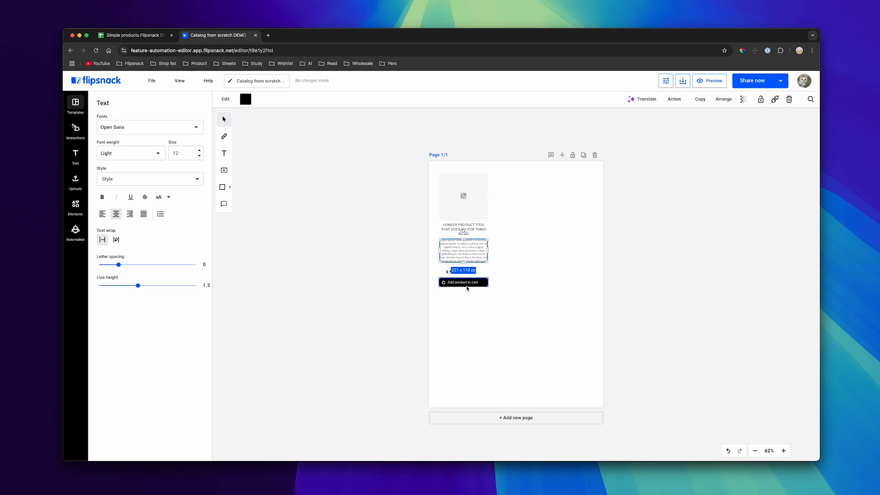
{"action": "left_click", "coordinate": [383, 224]}
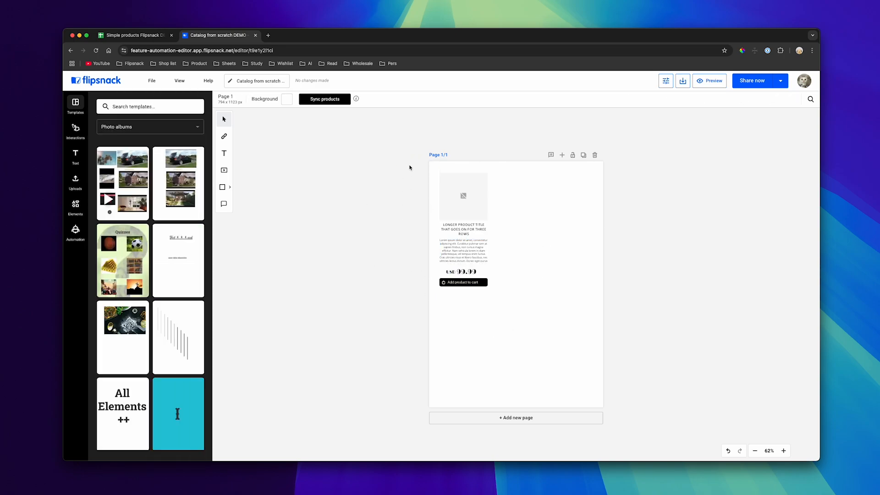
{"action": "left_click_drag", "start_coordinate": [402, 168], "coordinate": [491, 299]}
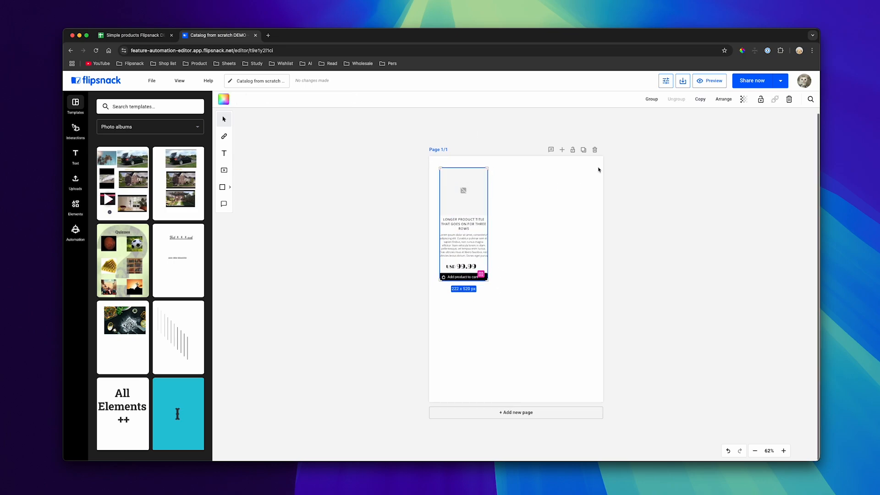
{"action": "left_click", "coordinate": [644, 102]}
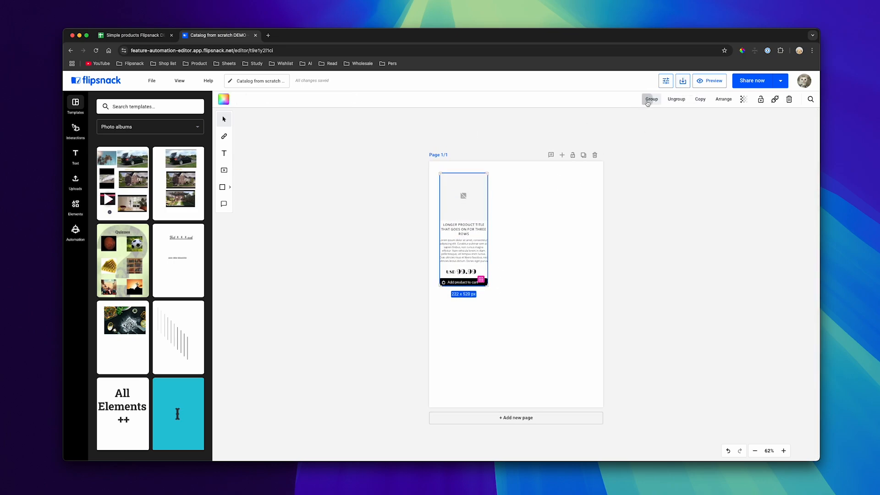
Connect the grouped card's shopping button to the feed, mapping SKU, Name and Description to their matching columns
{"action": "left_click", "coordinate": [775, 100]}
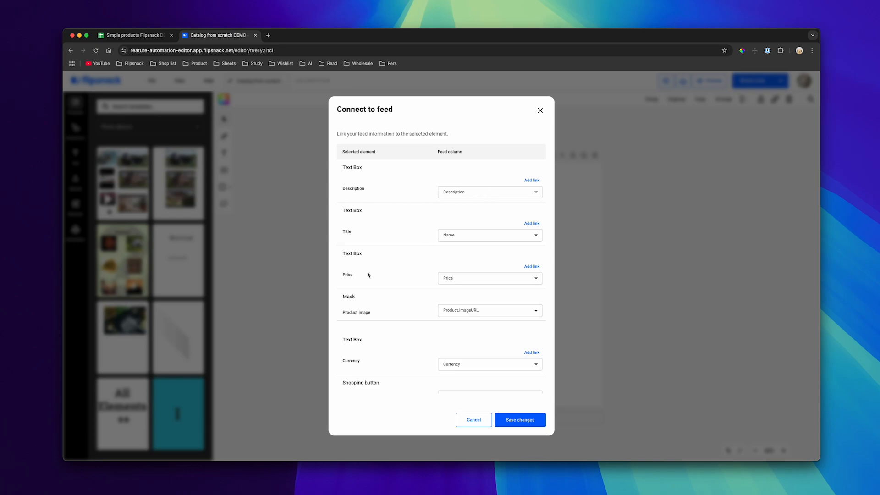
{"action": "scroll", "coordinate": [404, 309], "scroll_direction": "down", "scroll_amount": 5}
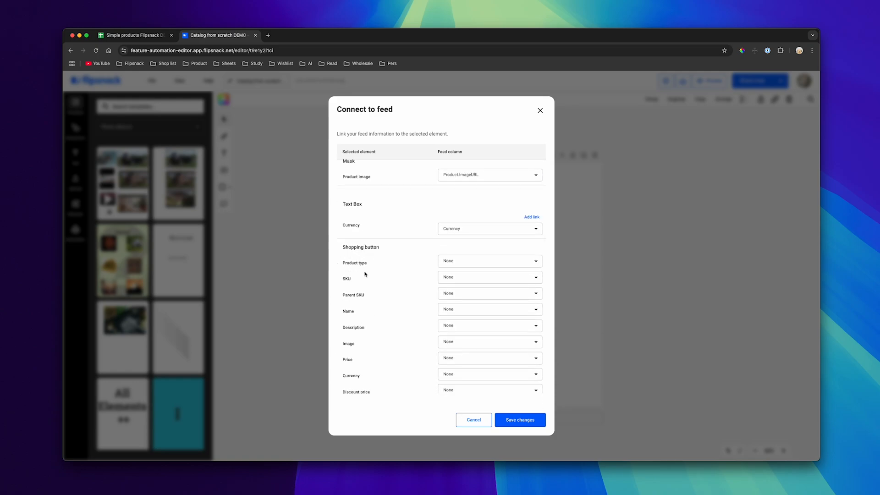
{"action": "left_click", "coordinate": [448, 278]}
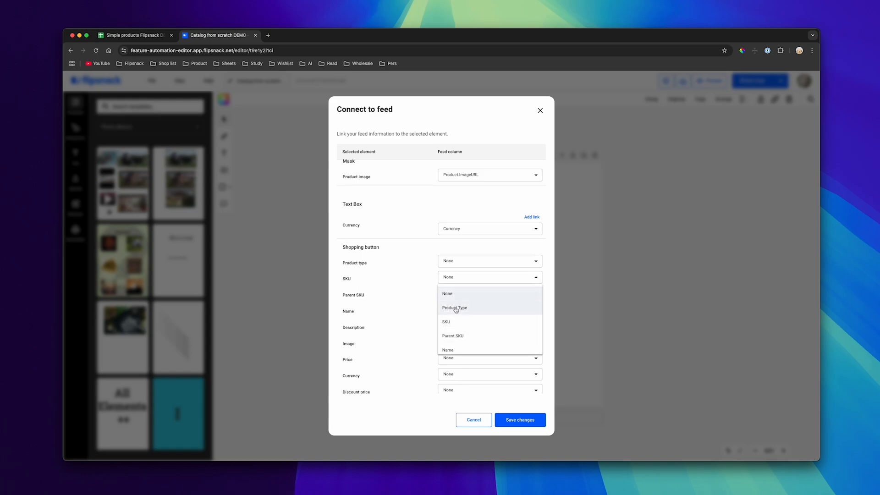
{"action": "left_click", "coordinate": [454, 320]}
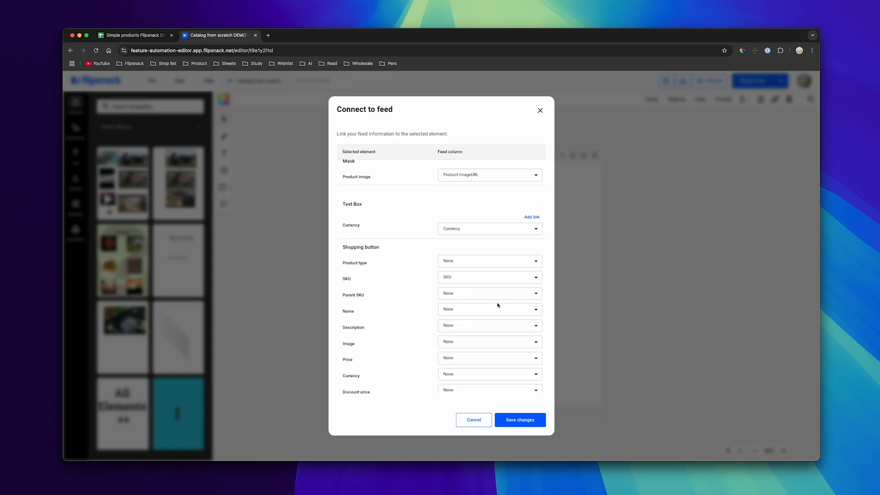
{"action": "left_click", "coordinate": [454, 310]}
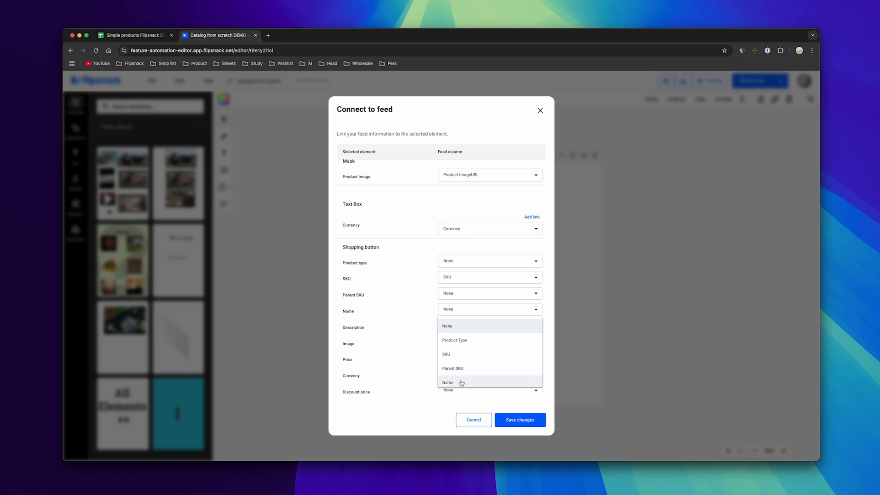
{"action": "left_click", "coordinate": [461, 383]}
{"action": "left_click", "coordinate": [463, 326]}
{"action": "scroll", "coordinate": [491, 379], "scroll_direction": "down", "scroll_amount": 2}
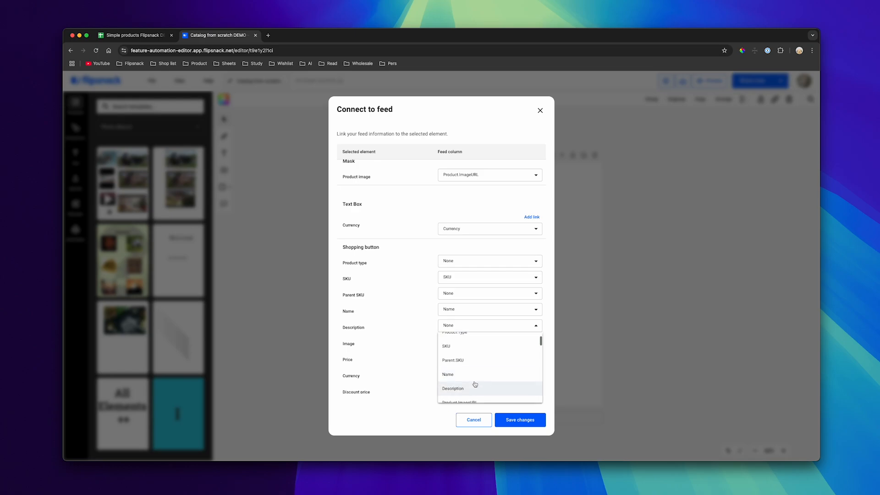
{"action": "left_click", "coordinate": [474, 386]}
Map the shopping button's Image to Product.ImageURL, Price to Price and Currency to Currency, and save the feed connection
{"action": "scroll", "coordinate": [481, 338], "scroll_direction": "down", "scroll_amount": 1}
{"action": "left_click", "coordinate": [466, 322]}
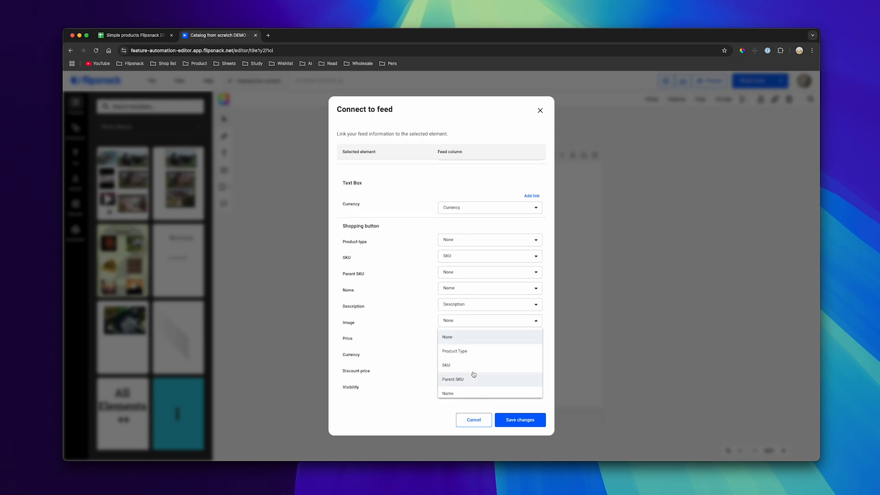
{"action": "scroll", "coordinate": [472, 375], "scroll_direction": "down", "scroll_amount": 4}
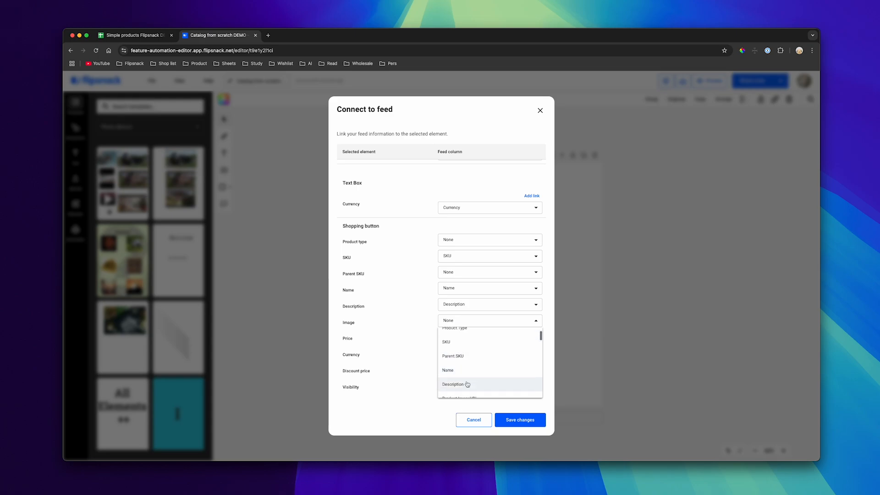
{"action": "left_click", "coordinate": [468, 381]}
{"action": "left_click", "coordinate": [466, 340]}
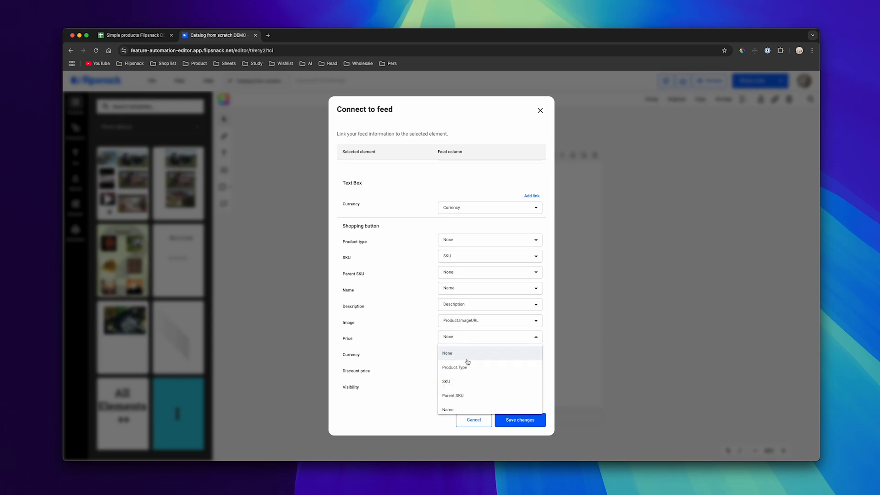
{"action": "scroll", "coordinate": [457, 371], "scroll_direction": "down", "scroll_amount": 2}
{"action": "scroll", "coordinate": [457, 370], "scroll_direction": "down", "scroll_amount": 3}
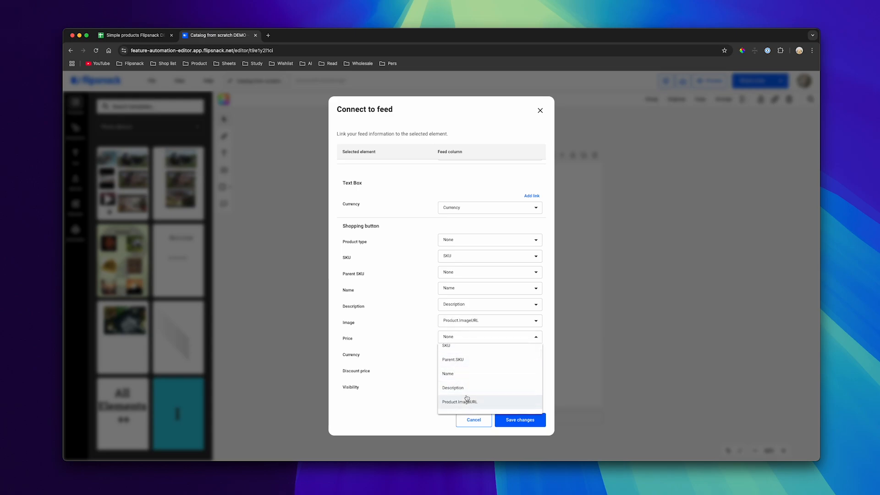
{"action": "left_click", "coordinate": [462, 373]}
{"action": "left_click", "coordinate": [469, 352]}
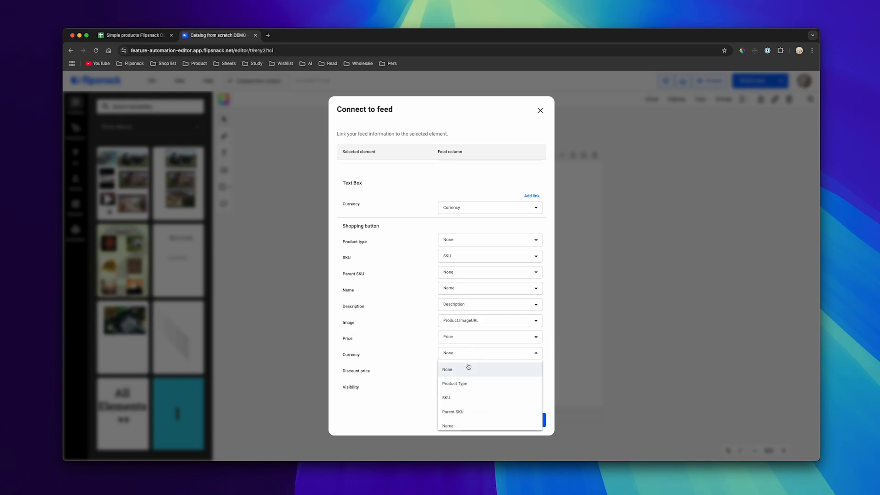
{"action": "scroll", "coordinate": [467, 398], "scroll_direction": "down", "scroll_amount": 4}
{"action": "left_click", "coordinate": [467, 417]}
{"action": "left_click", "coordinate": [520, 427]}
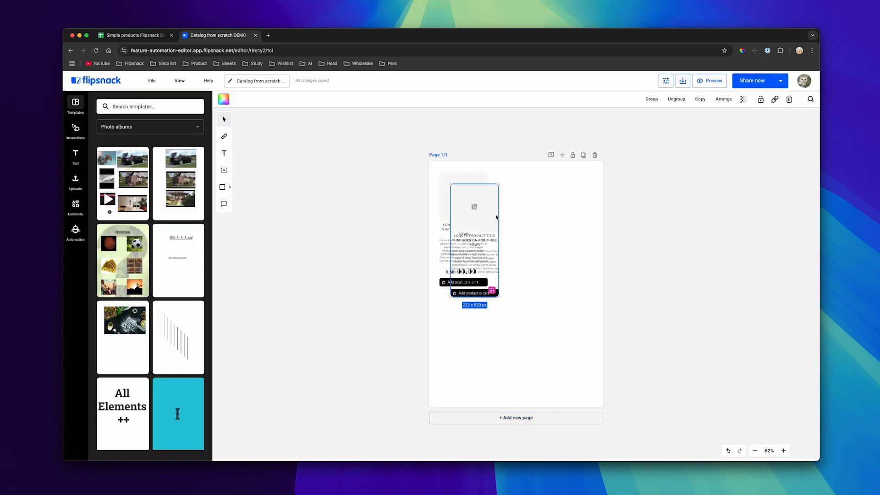
Duplicate the connected product card into a row of three, and copy that row beneath for a six-card grid
{"action": "left_click_drag", "start_coordinate": [477, 219], "coordinate": [565, 205]}
{"action": "left_click", "coordinate": [612, 322]}
{"action": "left_click_drag", "start_coordinate": [612, 322], "coordinate": [429, 183]}
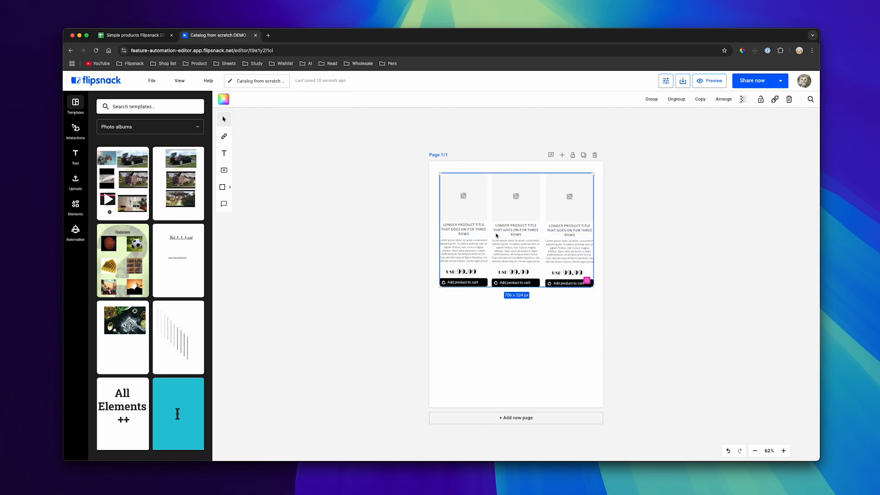
{"action": "left_click_drag", "start_coordinate": [510, 212], "coordinate": [509, 333]}
{"action": "left_click", "coordinate": [650, 284]}
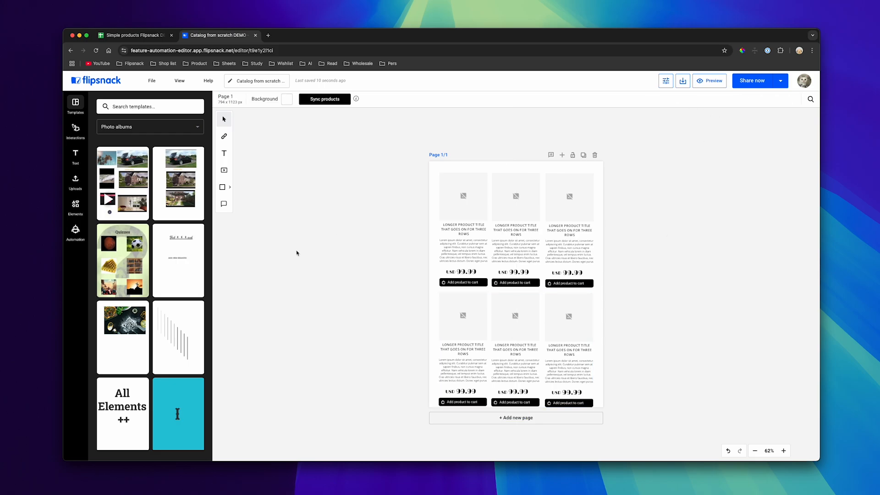
Switch to the "Simple products Flipsnack DEMO" feed and fill the upper row with products P001, P003 and P004
{"action": "left_click", "coordinate": [76, 229]}
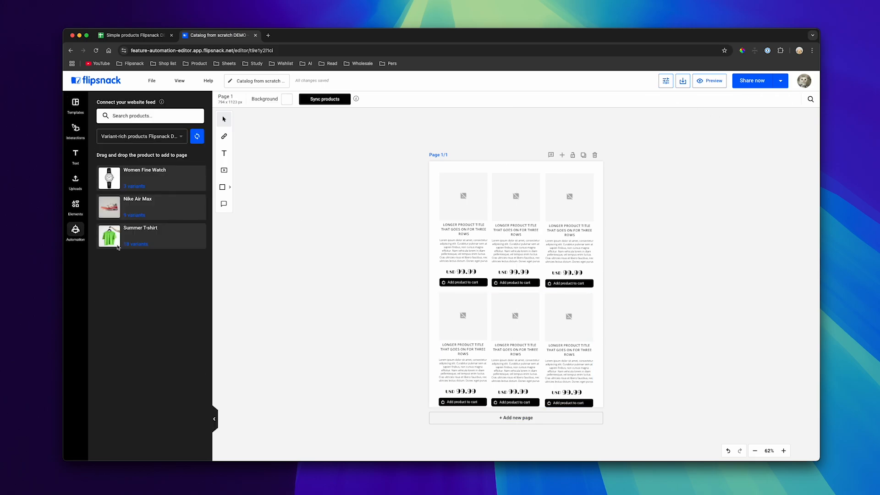
{"action": "left_click", "coordinate": [156, 139]}
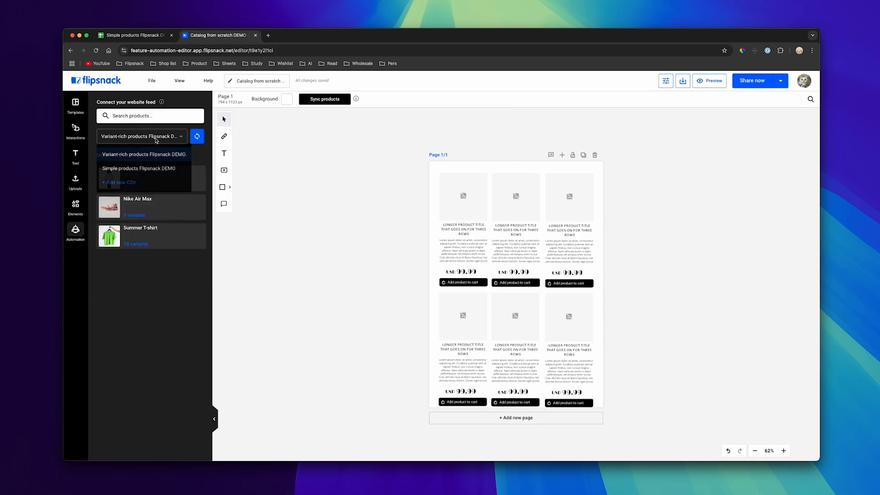
{"action": "left_click", "coordinate": [122, 169]}
{"action": "left_click_drag", "start_coordinate": [147, 179], "coordinate": [449, 202]}
{"action": "left_click_drag", "start_coordinate": [142, 225], "coordinate": [512, 228]}
{"action": "left_click_drag", "start_coordinate": [151, 270], "coordinate": [585, 245]}
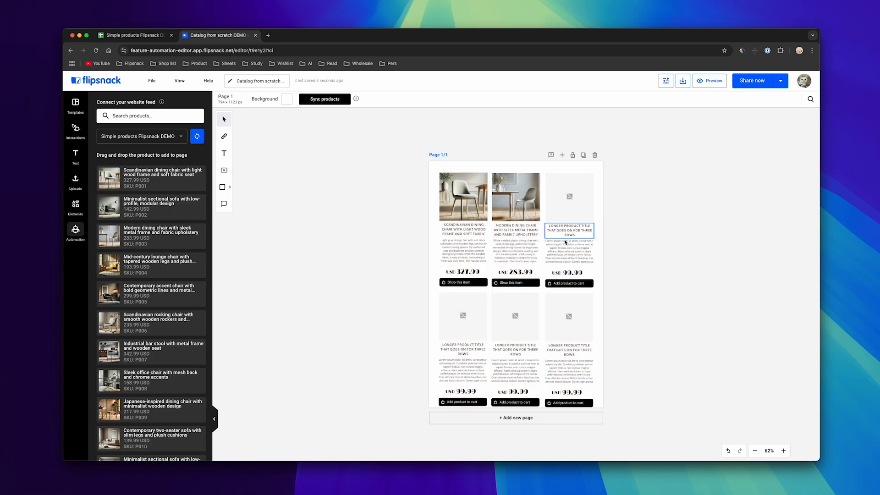
Fill the lower row with the Scandinavian rocking chair, contemporary two-seater sofa and modern loveseat from the feed
{"action": "left_click_drag", "start_coordinate": [151, 330], "coordinate": [463, 333]}
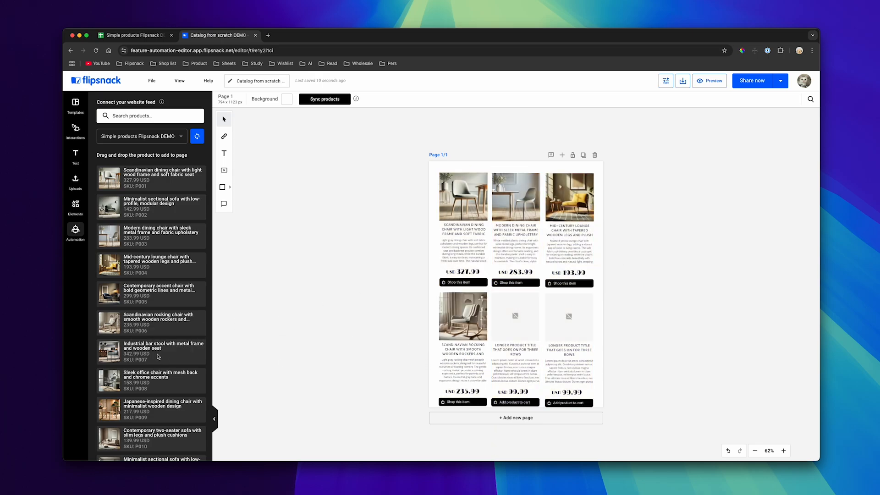
{"action": "scroll", "coordinate": [143, 328], "scroll_direction": "down", "scroll_amount": 2}
{"action": "left_click_drag", "start_coordinate": [152, 394], "coordinate": [515, 340]}
{"action": "scroll", "coordinate": [136, 395], "scroll_direction": "down", "scroll_amount": 4}
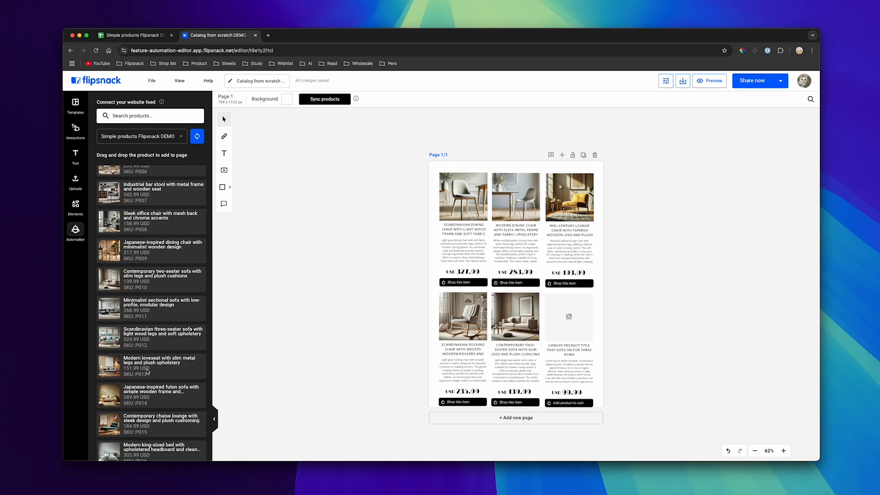
{"action": "left_click_drag", "start_coordinate": [150, 369], "coordinate": [572, 352]}
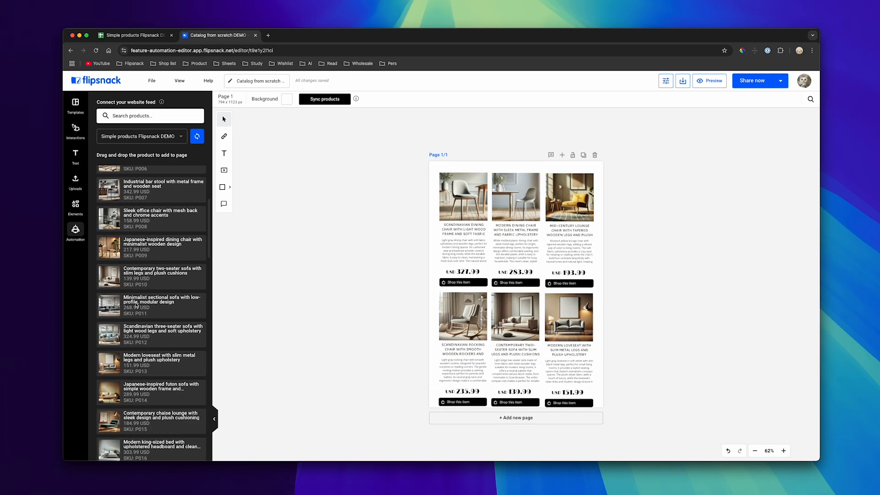
{"action": "scroll", "coordinate": [141, 308], "scroll_direction": "up", "scroll_amount": 5}
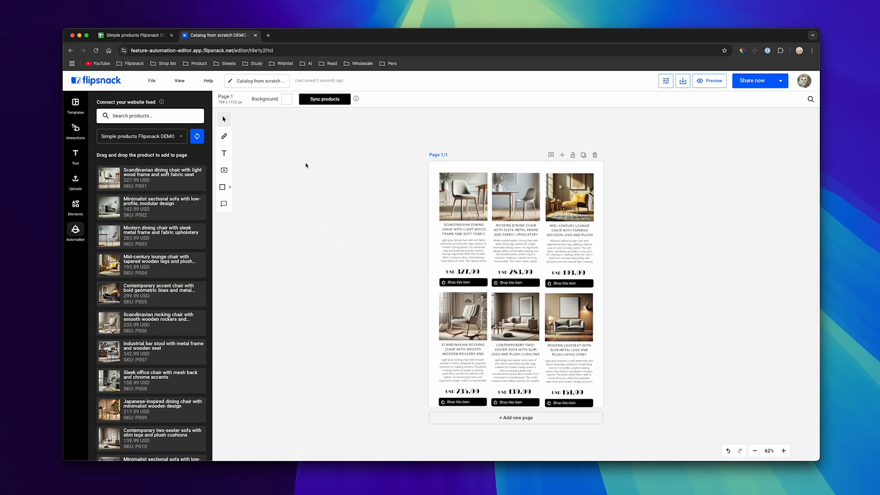
Switch to the product spreadsheet in Google Sheets and set the price of product P001 to 429.99
{"action": "left_click", "coordinate": [152, 38]}
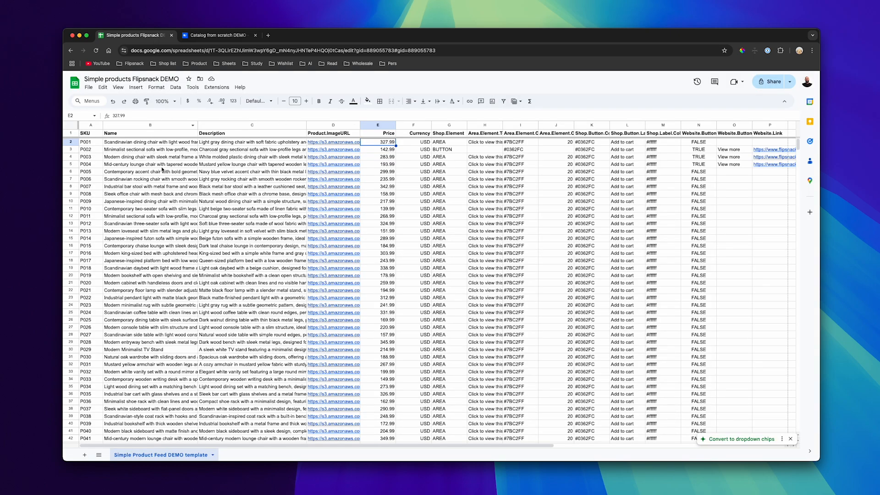
{"action": "double_click", "coordinate": [385, 142]}
{"action": "type", "text": "42"}
{"action": "type", "text": "9"}
{"action": "left_click", "coordinate": [501, 230]}
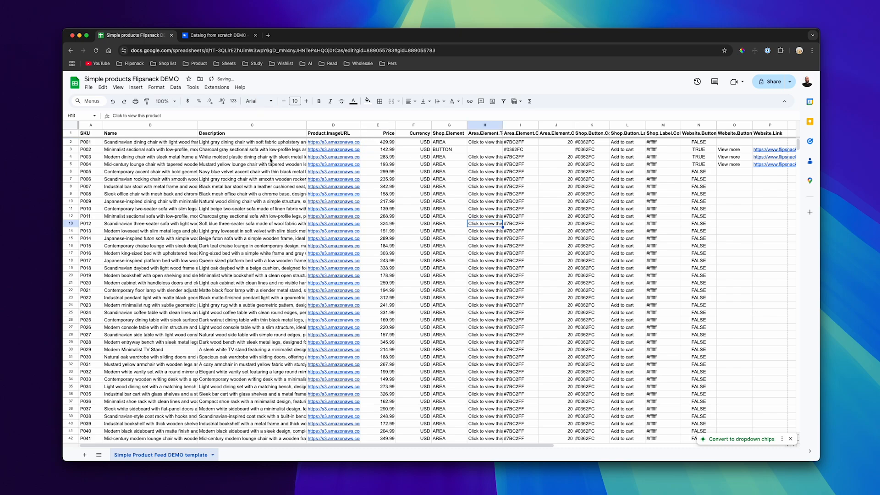
Return to the Flipsnack catalog, resynchronize the product feed with the spreadsheet, and update all products on the page to the current feed
{"action": "left_click", "coordinate": [199, 34]}
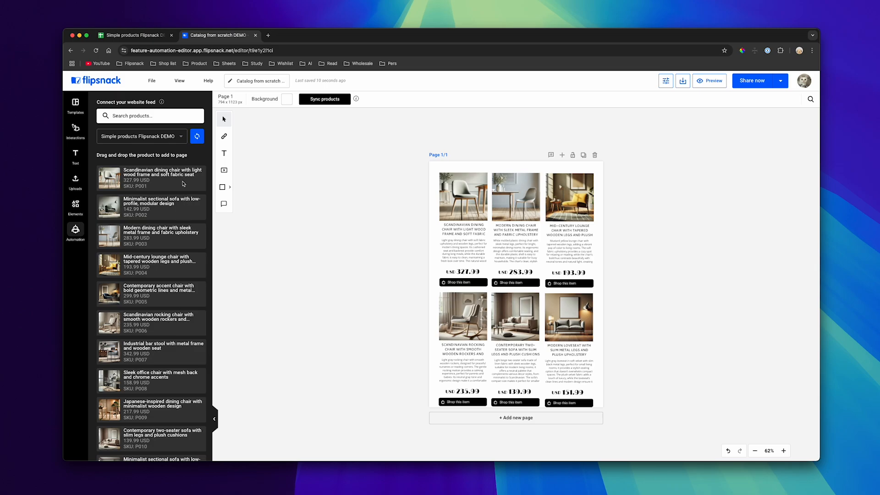
{"action": "left_click", "coordinate": [200, 143]}
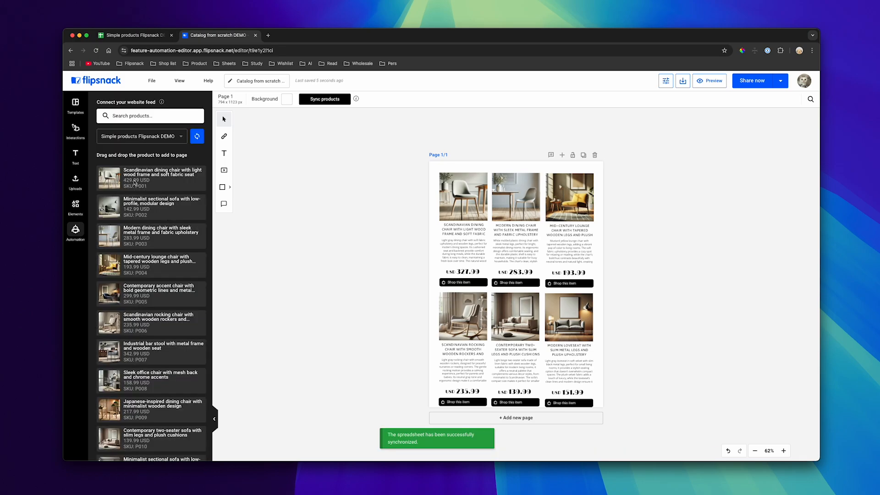
{"action": "scroll", "coordinate": [151, 215], "scroll_direction": "down", "scroll_amount": 1}
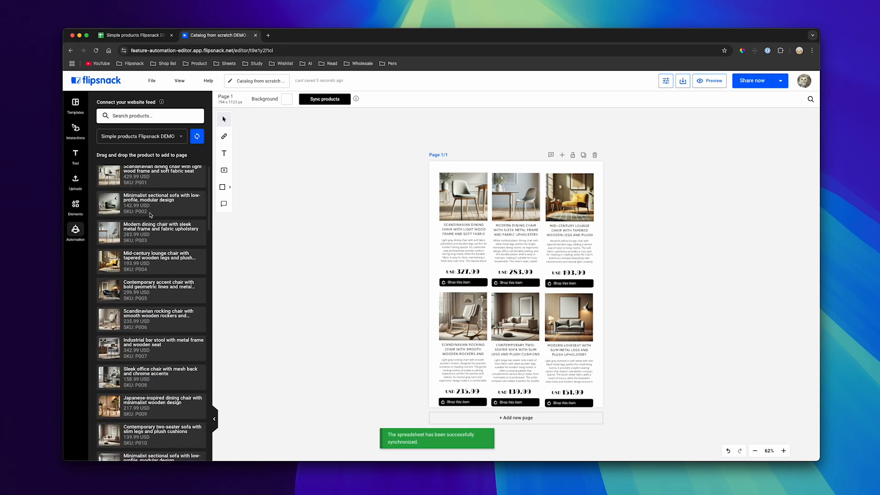
{"action": "left_click", "coordinate": [328, 101]}
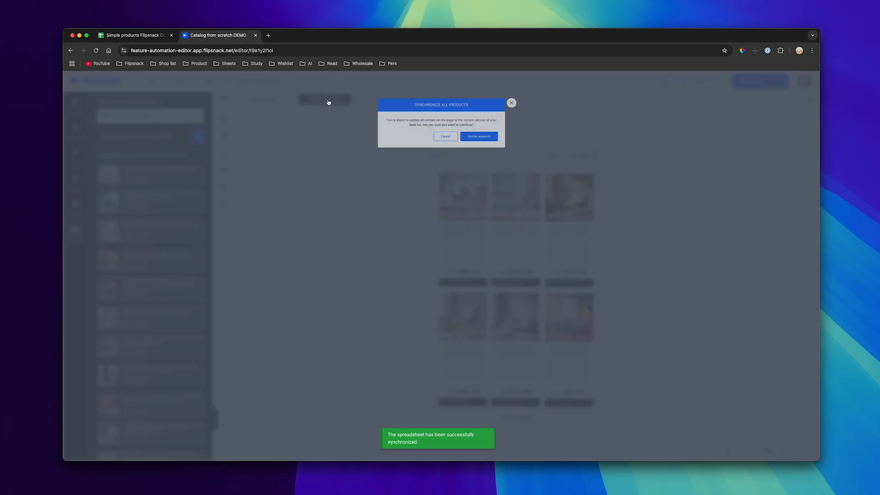
{"action": "left_click", "coordinate": [492, 143]}
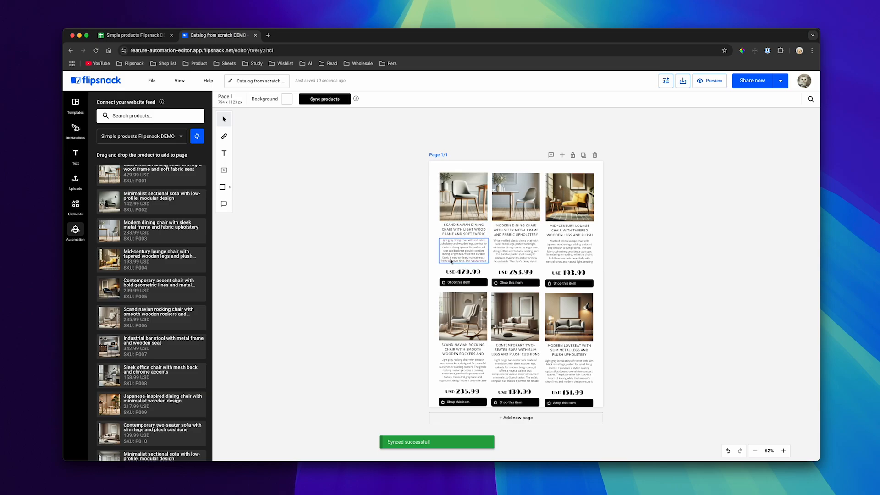
Preview the catalog, check the Scandinavian dining chair's shopping details through its "Shop this item" button, and close the preview
{"action": "left_click", "coordinate": [713, 82]}
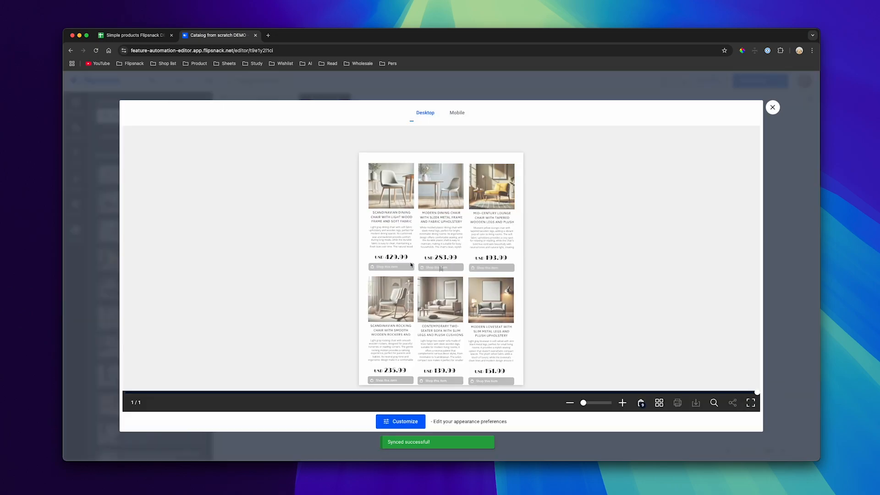
{"action": "left_click", "coordinate": [385, 268]}
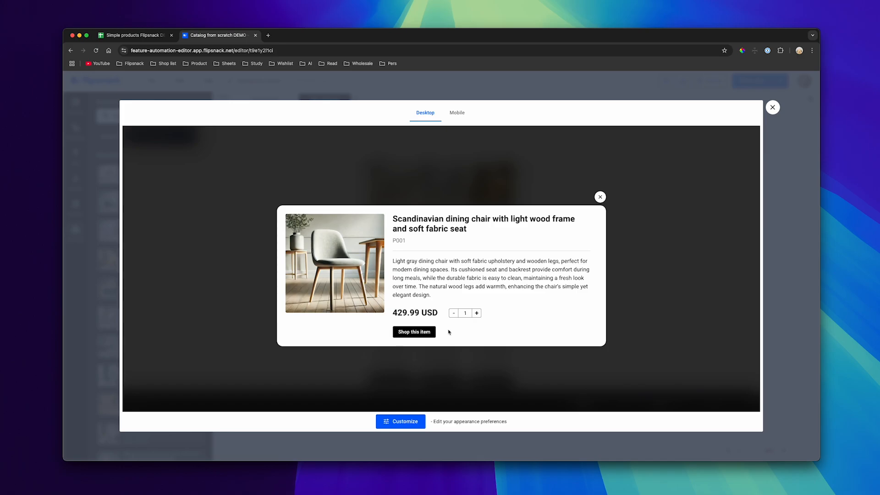
{"action": "left_click", "coordinate": [690, 222]}
{"action": "left_click", "coordinate": [782, 223]}
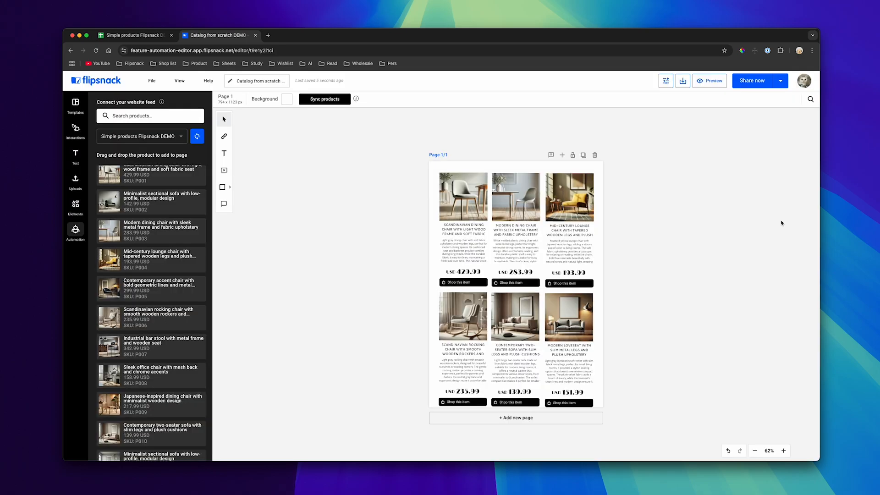